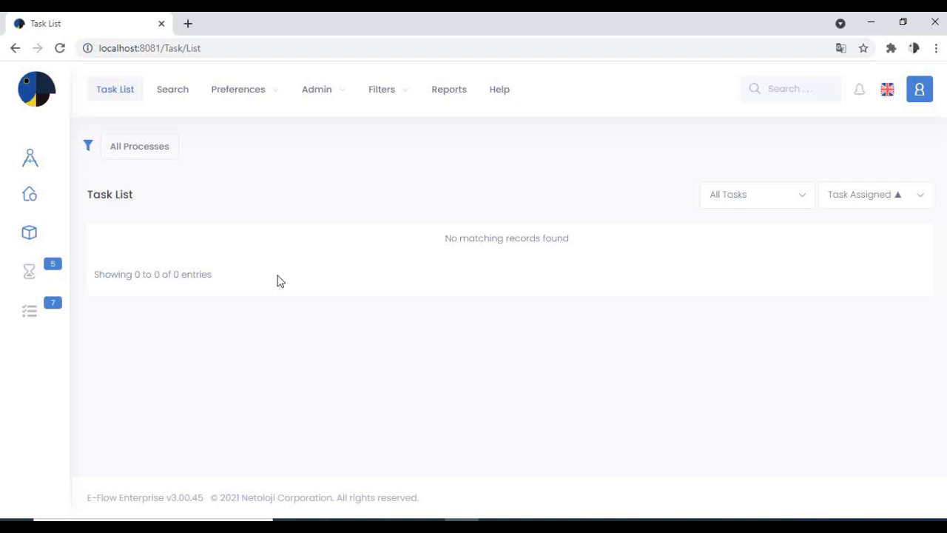
Step: Switch to SQL Server Management Studio, select and run the INST_COURSE query filtered by STARTED date, and look through the returned rows
{"action": "left_click", "coordinate": [601, 517]}
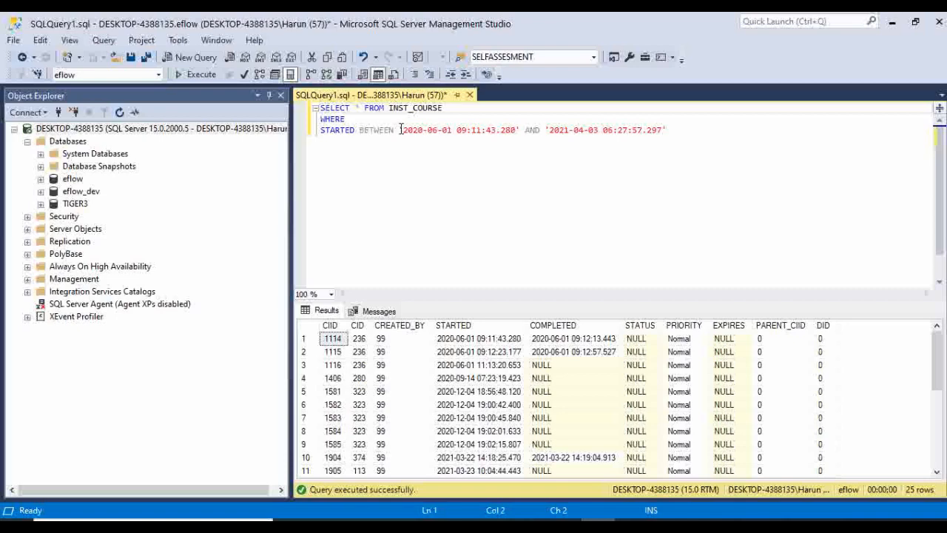
{"action": "left_click_drag", "start_coordinate": [682, 128], "coordinate": [316, 109]}
{"action": "key", "text": "ctrl+c"}
{"action": "left_click", "coordinate": [194, 75]}
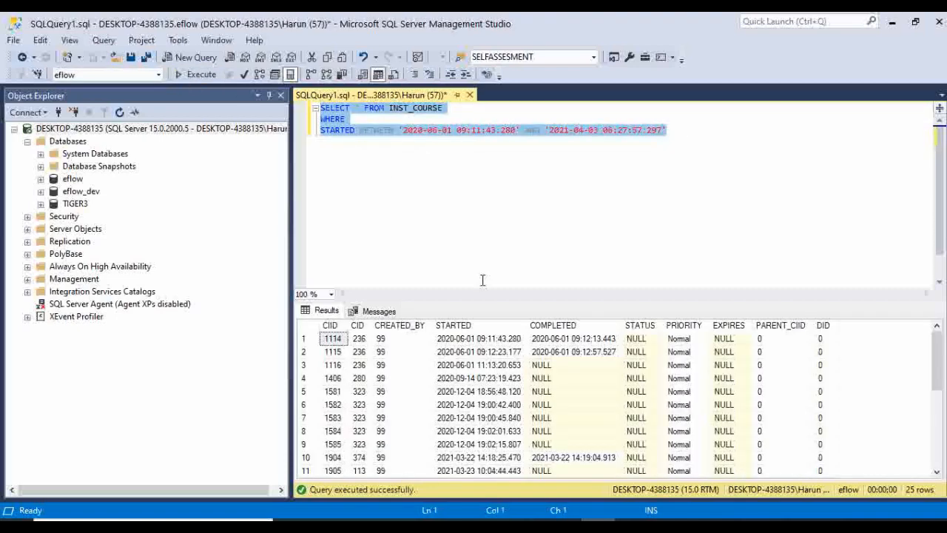
{"action": "scroll", "coordinate": [491, 397], "scroll_direction": "down", "scroll_amount": 5}
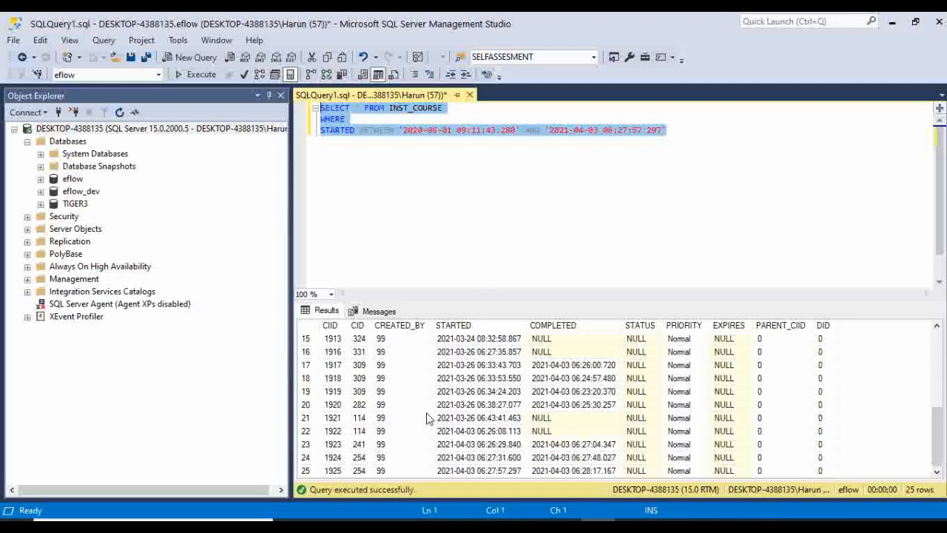
{"action": "scroll", "coordinate": [428, 419], "scroll_direction": "up", "scroll_amount": 5}
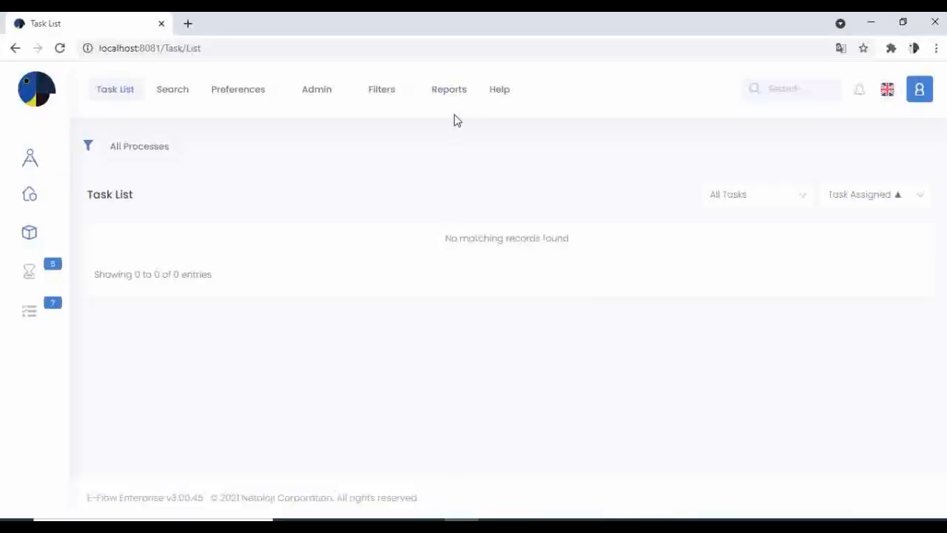
Step: Switch to E-Flow in the browser and start a new report dashboard with the report name Processes
{"action": "left_click", "coordinate": [450, 95]}
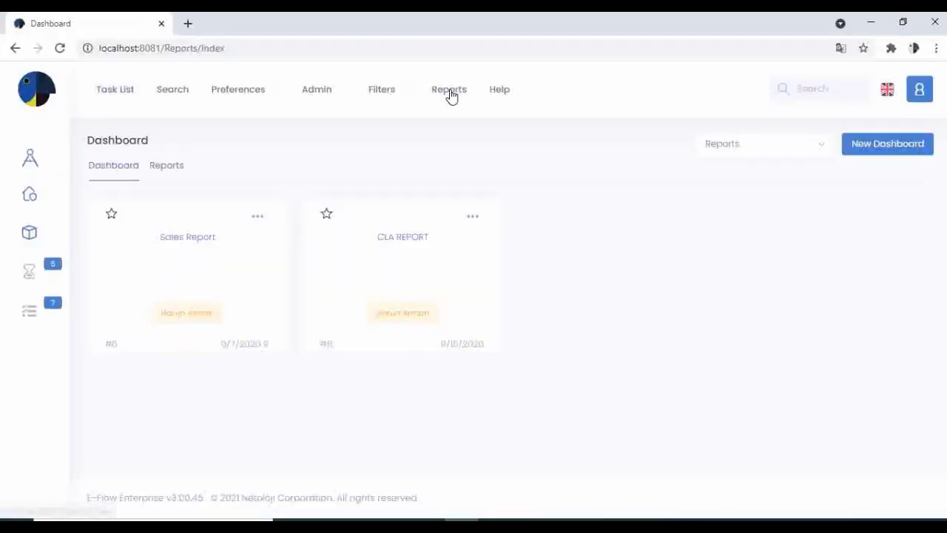
{"action": "left_click", "coordinate": [884, 148]}
{"action": "left_click", "coordinate": [423, 205]}
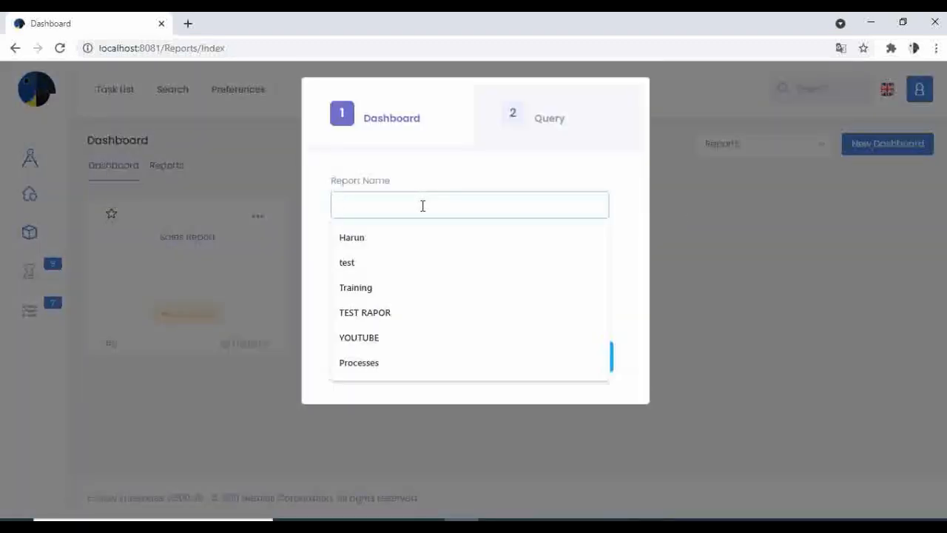
{"action": "type", "text": "Proc"}
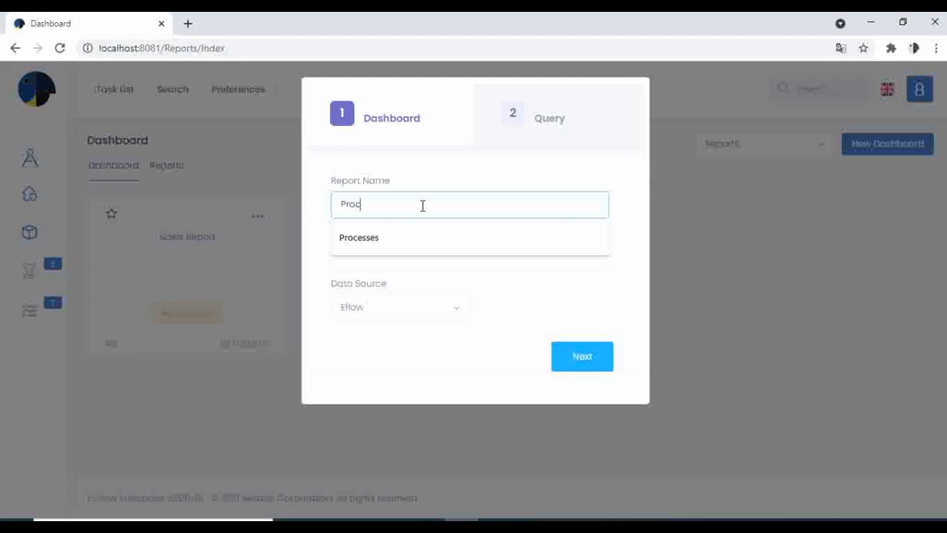
{"action": "key", "text": "Down"}
{"action": "key", "text": "Return"}
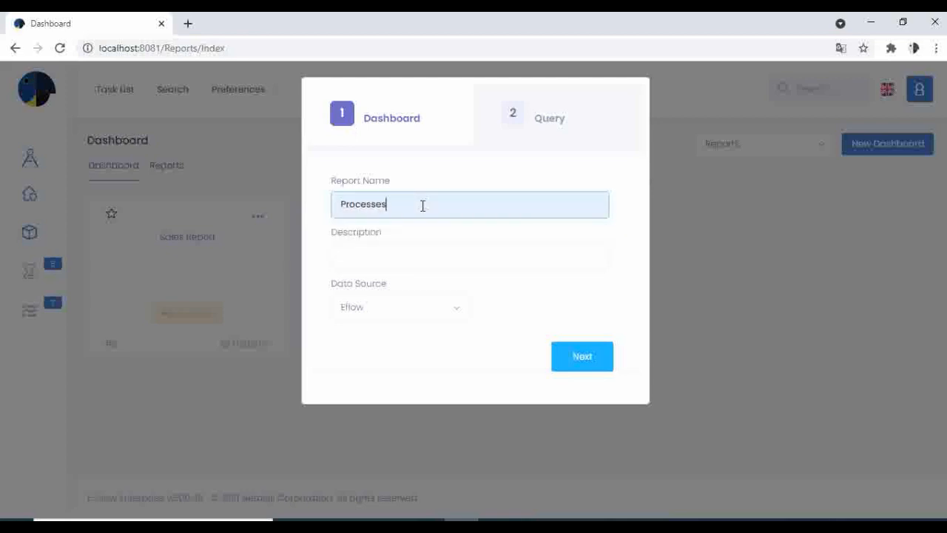
{"action": "left_click", "coordinate": [563, 130]}
{"action": "left_click", "coordinate": [435, 242]}
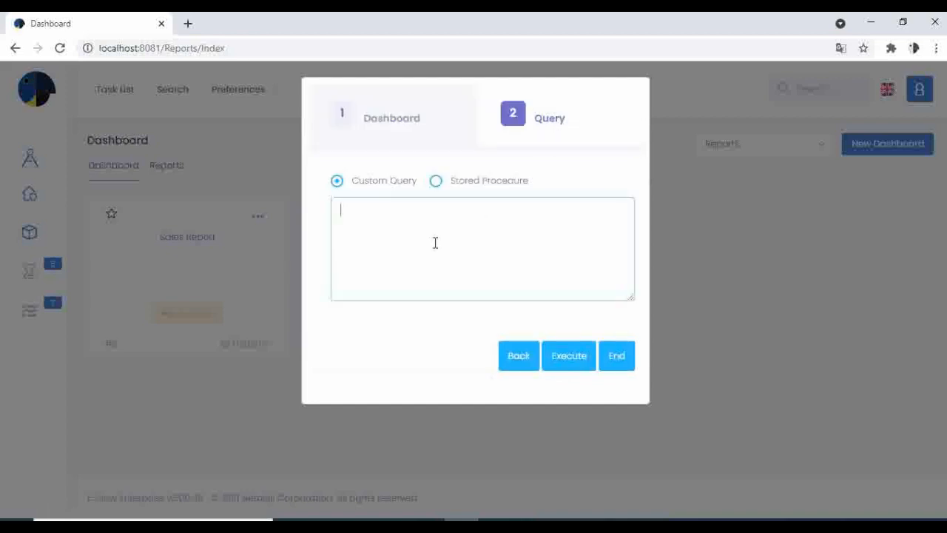
{"action": "key", "text": "ctrl+v"}
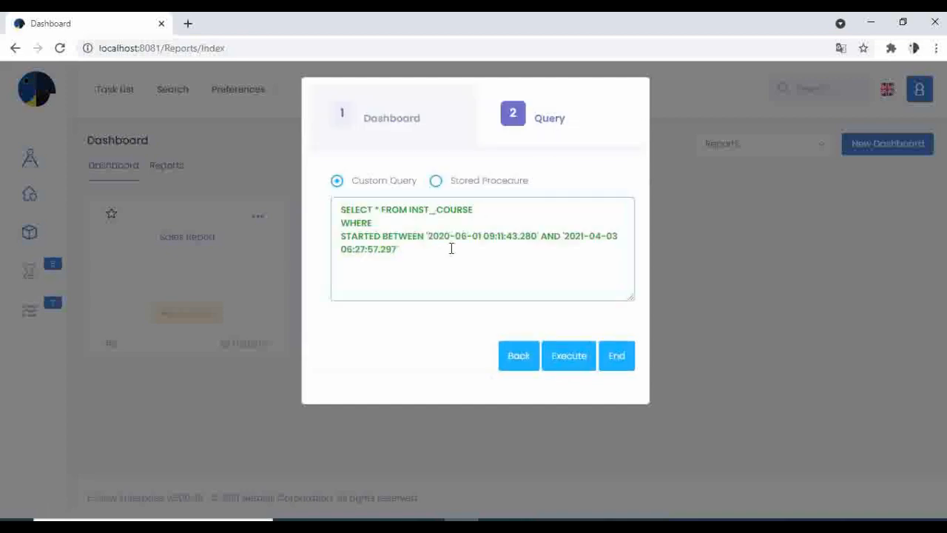
{"action": "left_click", "coordinate": [614, 355]}
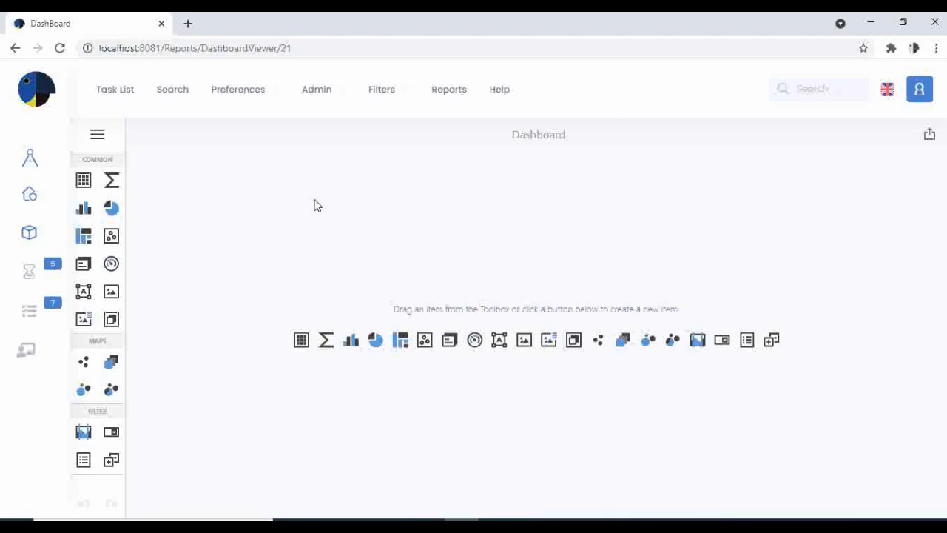
Step: Add a grid to the dashboard and bind its first column to STARTED with the Day-Month-Year group interval
{"action": "left_click", "coordinate": [83, 181]}
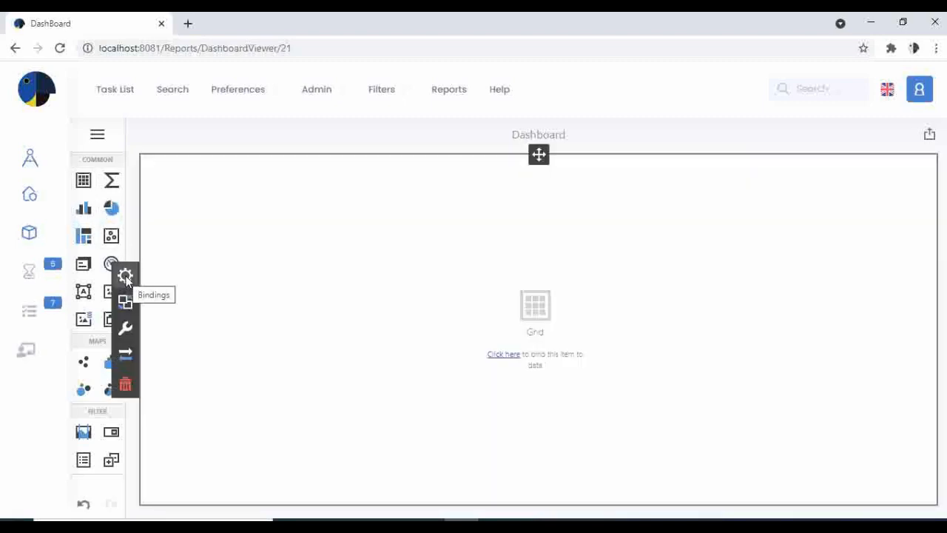
{"action": "left_click", "coordinate": [125, 276]}
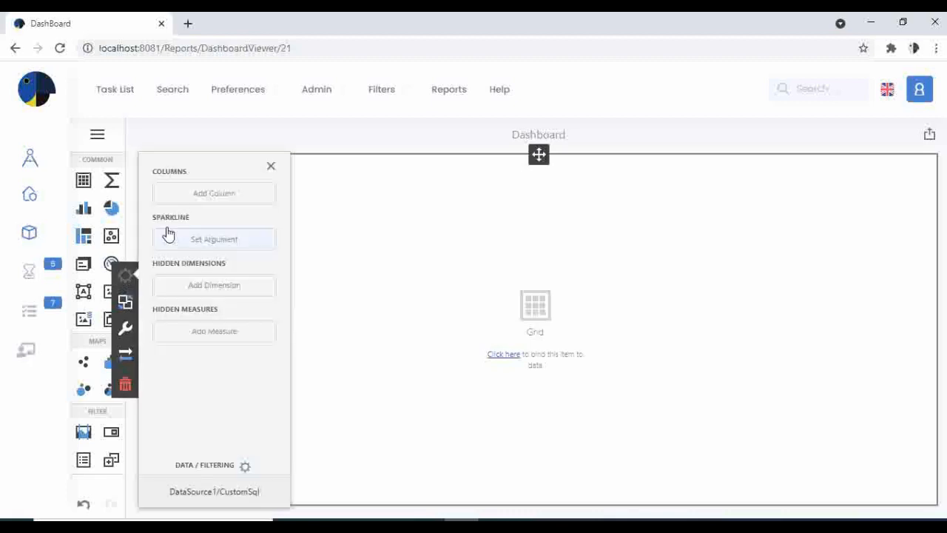
{"action": "left_click", "coordinate": [200, 203]}
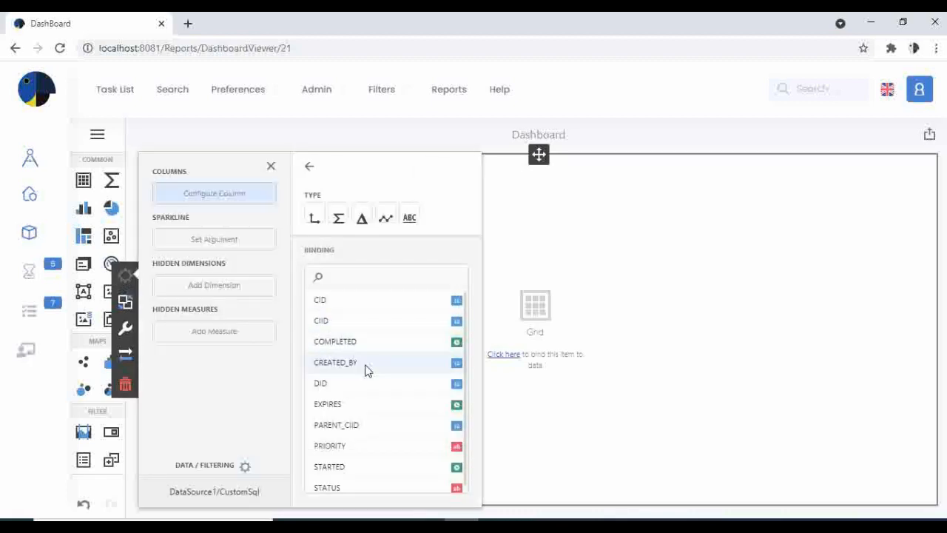
{"action": "left_click", "coordinate": [401, 466]}
{"action": "scroll", "coordinate": [380, 286], "scroll_direction": "down", "scroll_amount": 3}
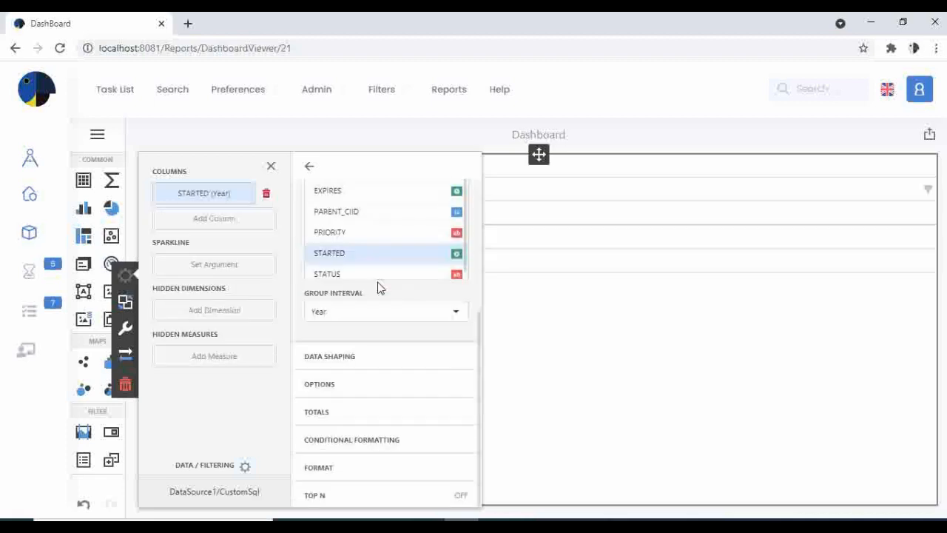
{"action": "left_click", "coordinate": [387, 313]}
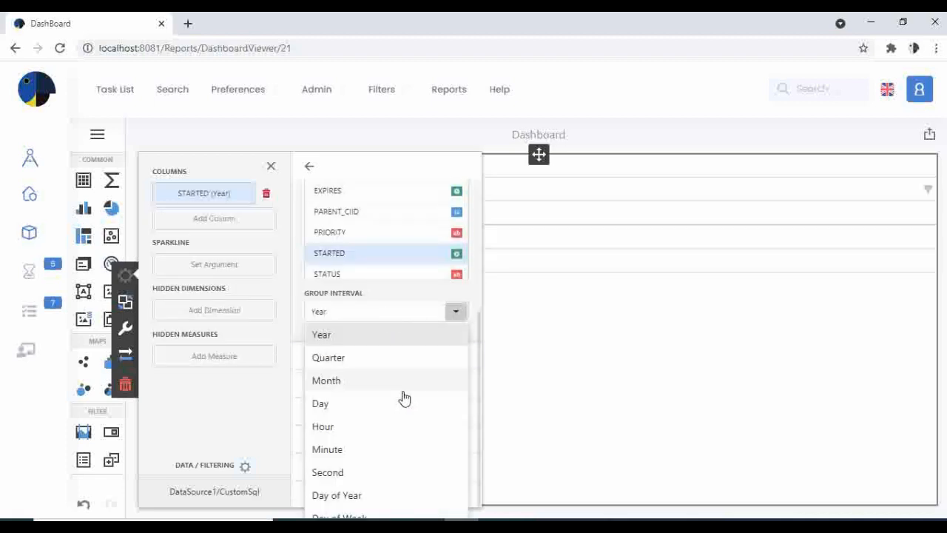
{"action": "scroll", "coordinate": [401, 403], "scroll_direction": "down", "scroll_amount": 3}
{"action": "scroll", "coordinate": [399, 411], "scroll_direction": "down", "scroll_amount": 1}
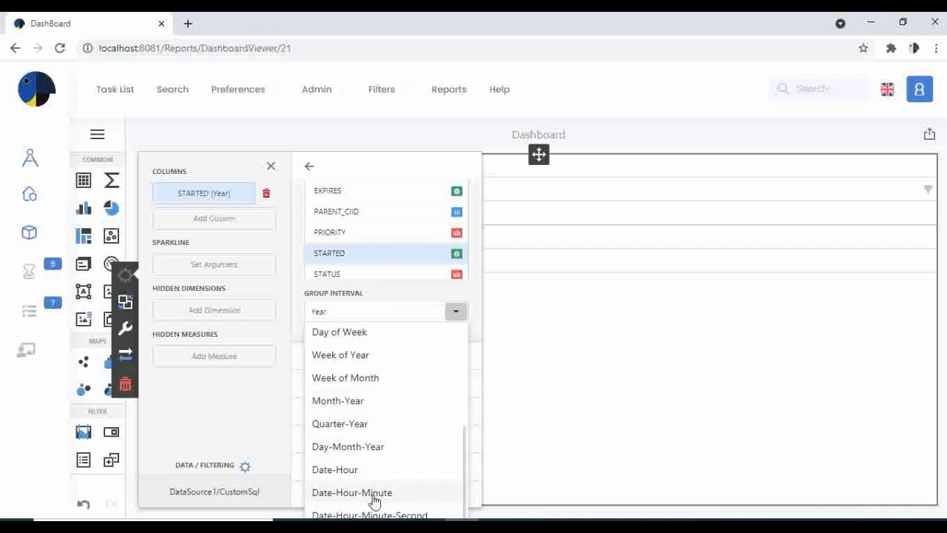
{"action": "left_click", "coordinate": [393, 448]}
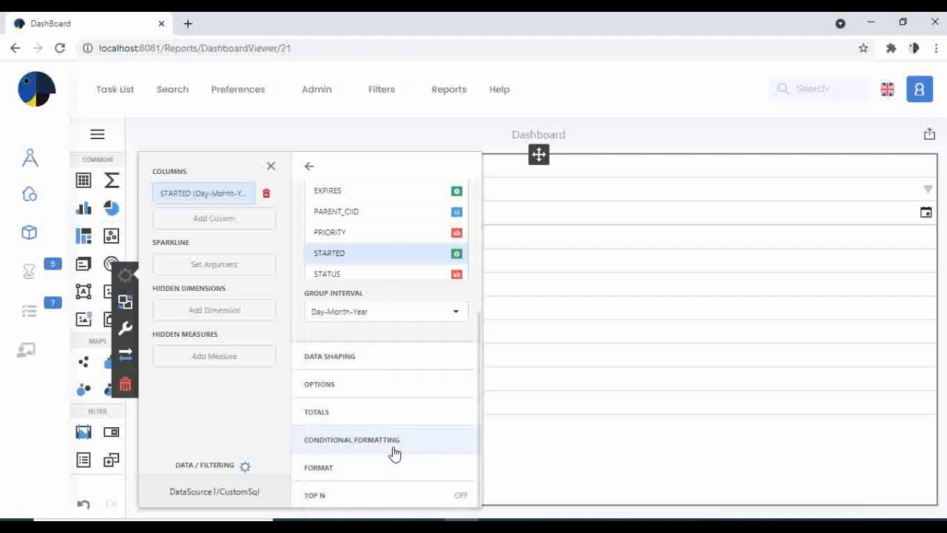
Step: Add a second grid column bound to COMPLETED and set its group interval to Day-Month-Year
{"action": "left_click", "coordinate": [241, 220]}
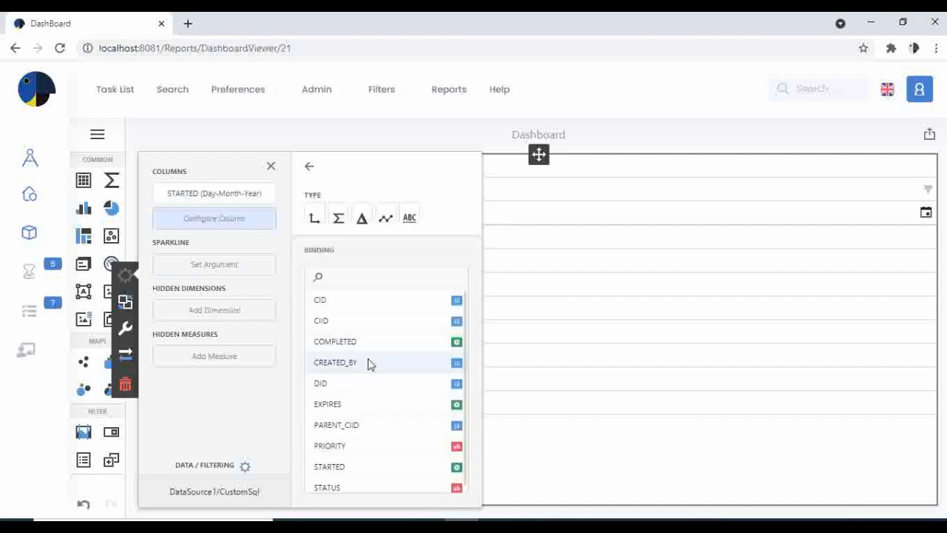
{"action": "scroll", "coordinate": [370, 395], "scroll_direction": "down", "scroll_amount": 1}
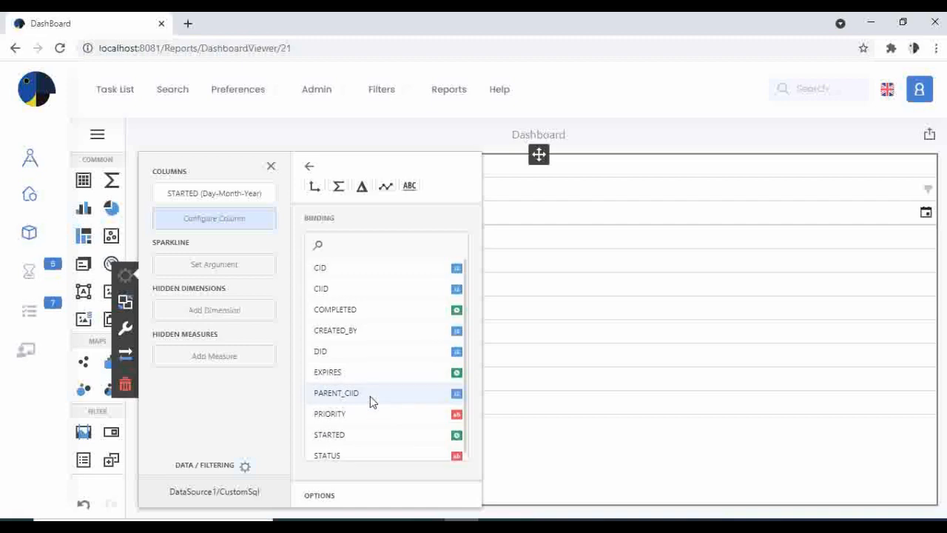
{"action": "scroll", "coordinate": [370, 400], "scroll_direction": "up", "scroll_amount": 1}
{"action": "left_click", "coordinate": [359, 342]}
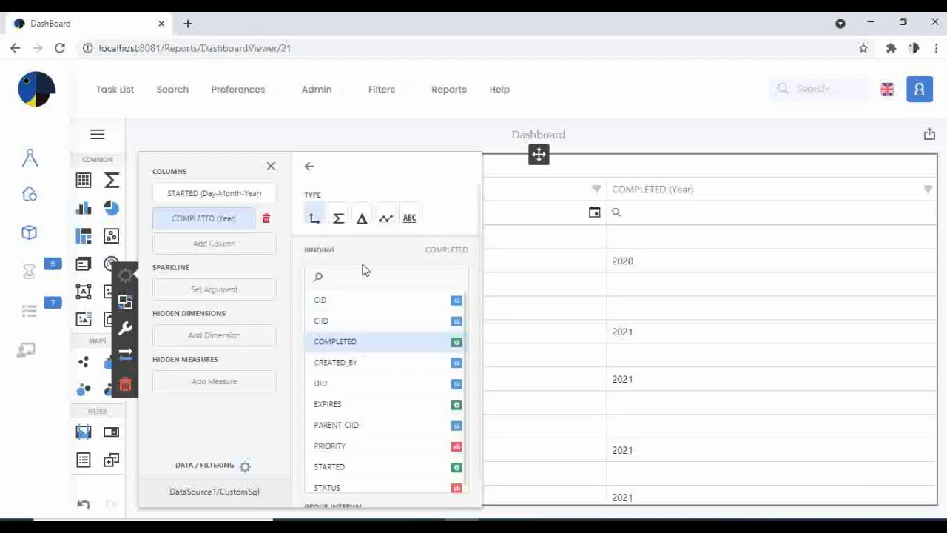
{"action": "scroll", "coordinate": [355, 325], "scroll_direction": "down", "scroll_amount": 3}
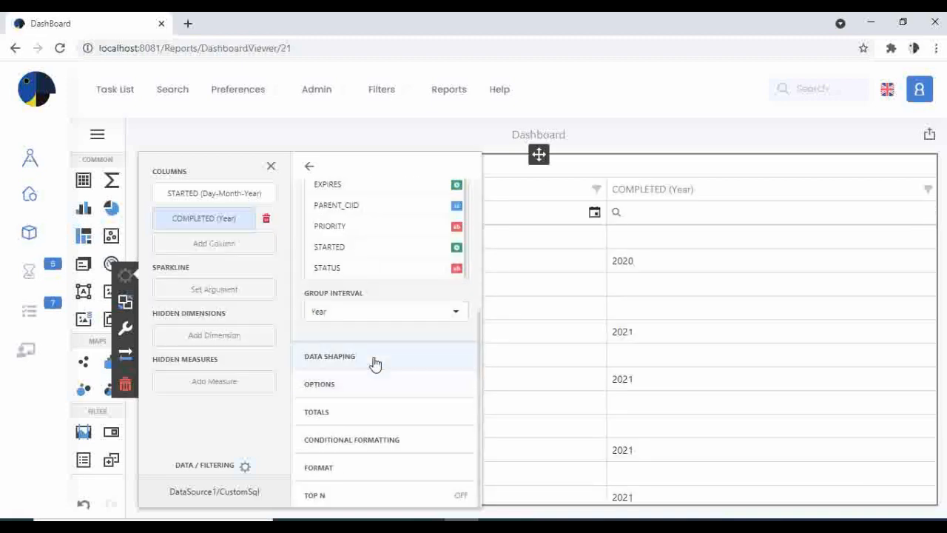
{"action": "left_click", "coordinate": [361, 314]}
{"action": "scroll", "coordinate": [372, 403], "scroll_direction": "down", "scroll_amount": 2}
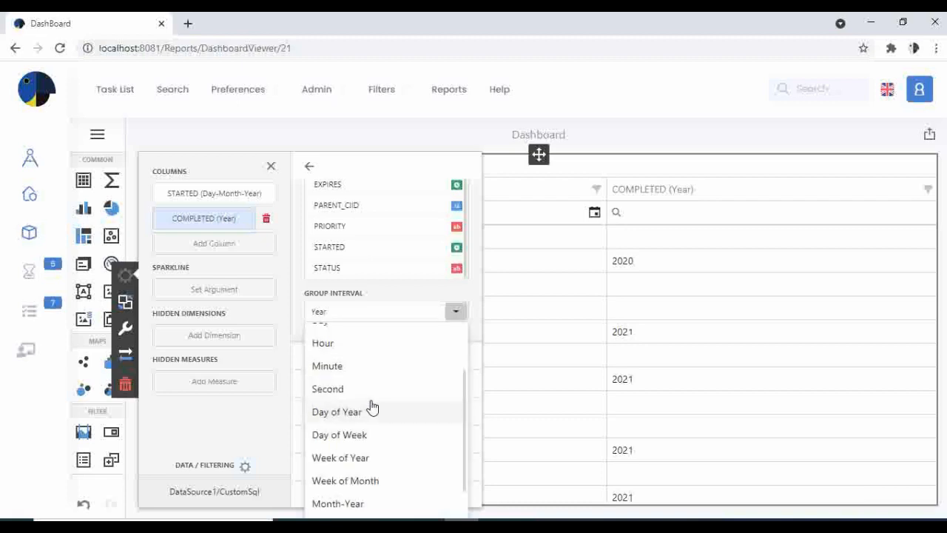
{"action": "scroll", "coordinate": [372, 406], "scroll_direction": "down", "scroll_amount": 1}
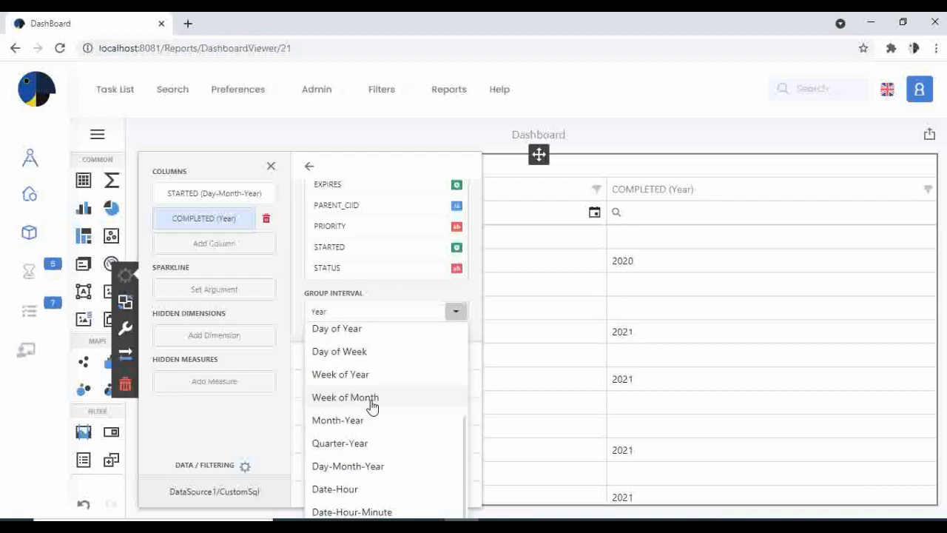
{"action": "left_click", "coordinate": [383, 467]}
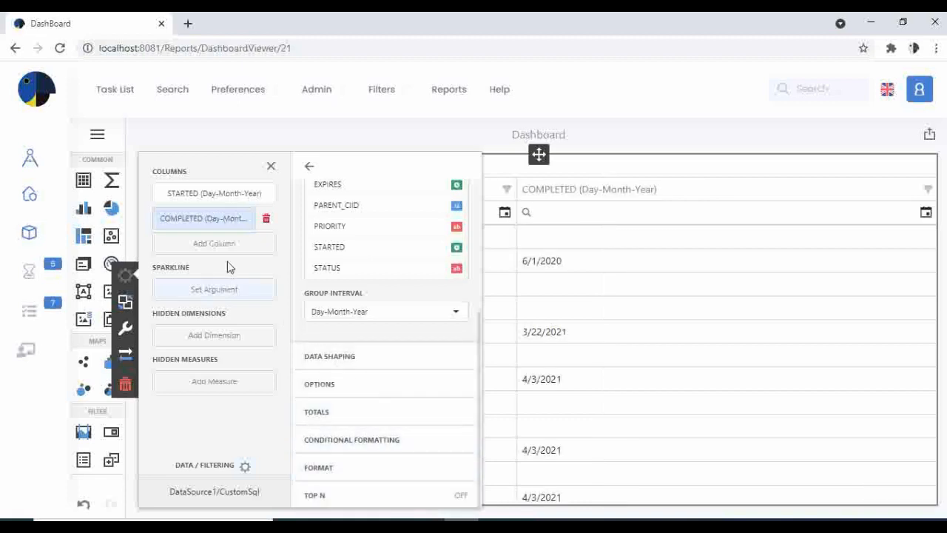
Step: Add the DID and STATUS fields as further columns of the grid and save the dashboard
{"action": "left_click", "coordinate": [214, 245]}
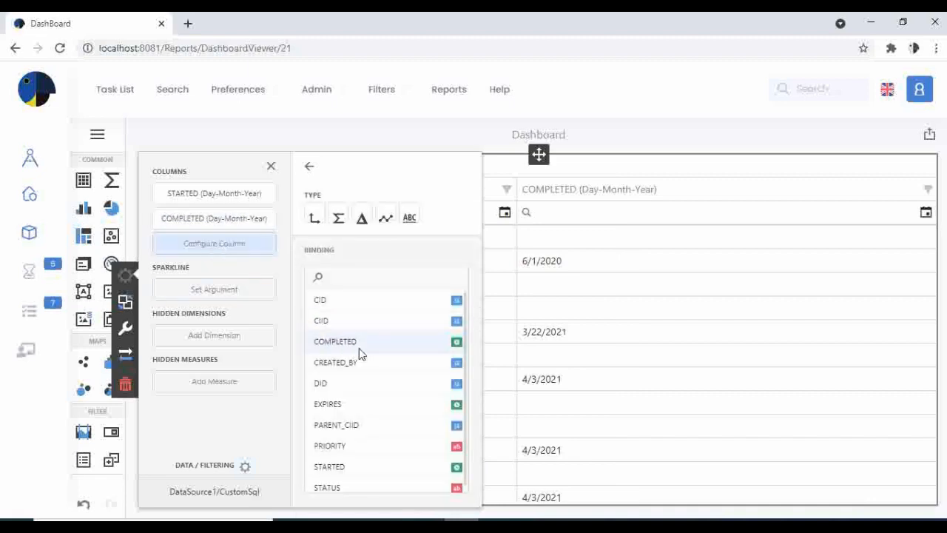
{"action": "left_click", "coordinate": [361, 382]}
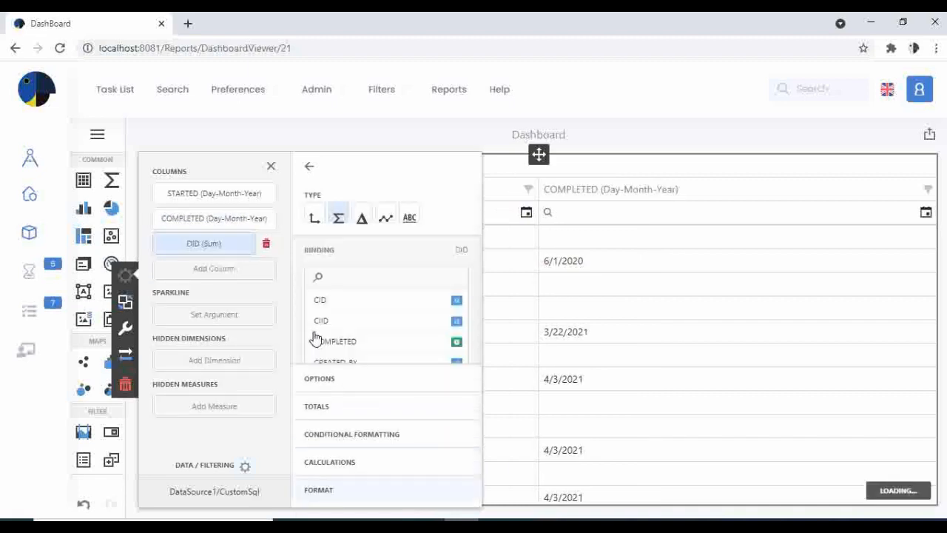
{"action": "left_click", "coordinate": [245, 273]}
{"action": "scroll", "coordinate": [343, 342], "scroll_direction": "down", "scroll_amount": 1}
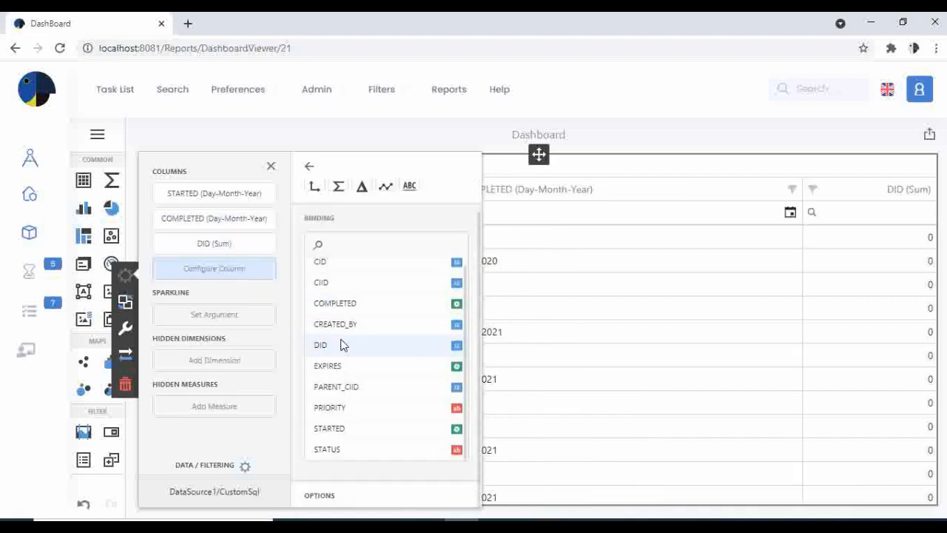
{"action": "left_click", "coordinate": [359, 452]}
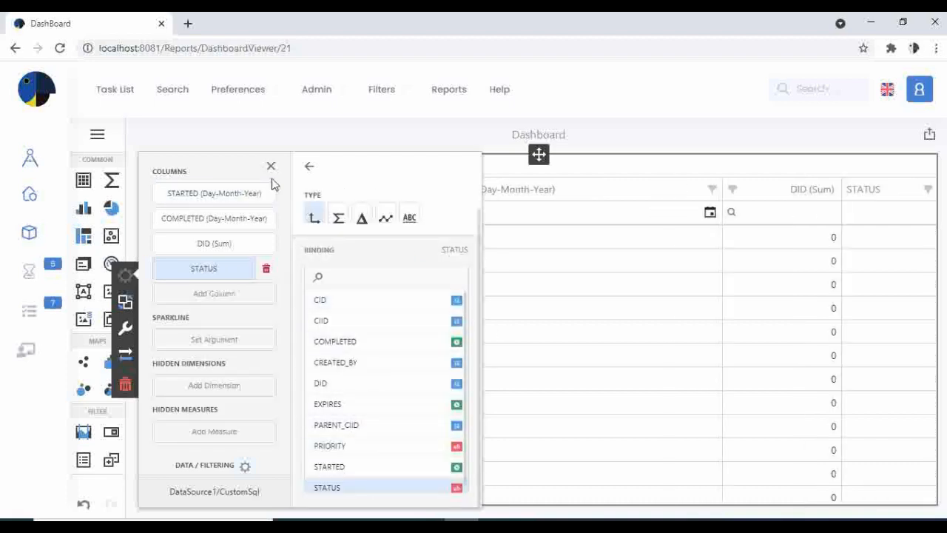
{"action": "left_click", "coordinate": [310, 167]}
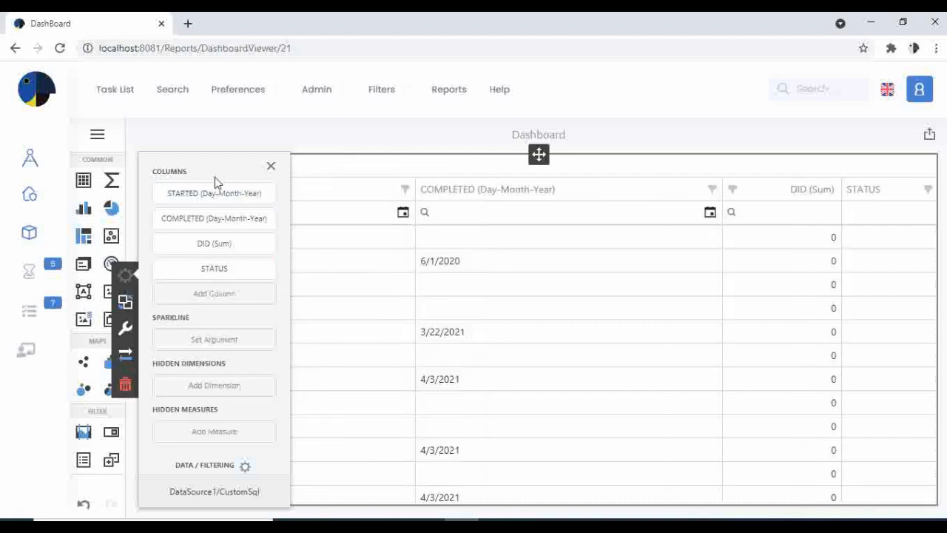
{"action": "left_click", "coordinate": [97, 136]}
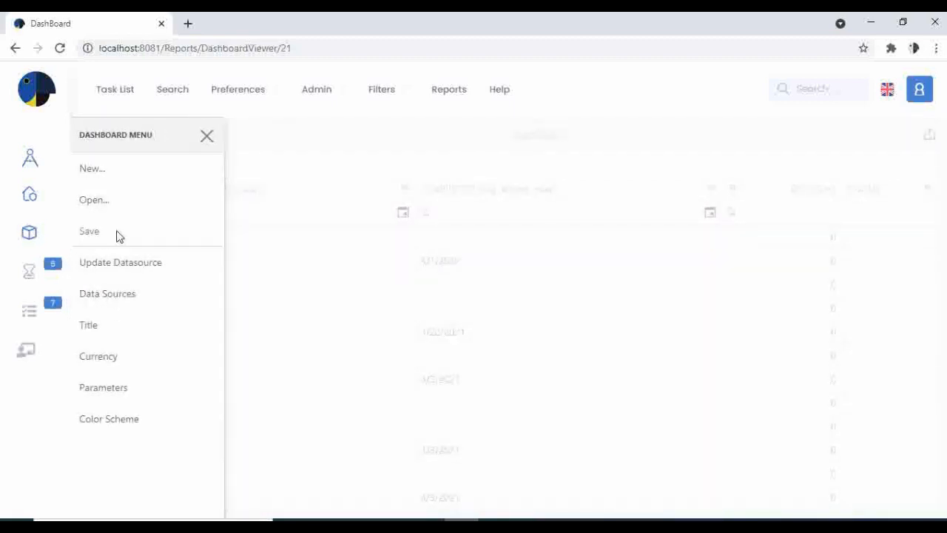
{"action": "left_click", "coordinate": [116, 235]}
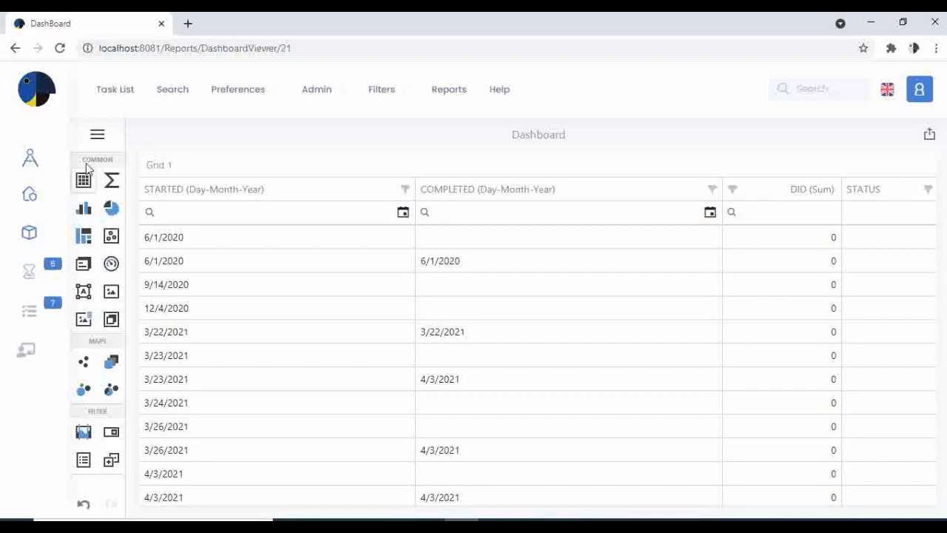
Step: Add a dashboard parameter named Start_Date and set its type to Date
{"action": "left_click", "coordinate": [97, 134]}
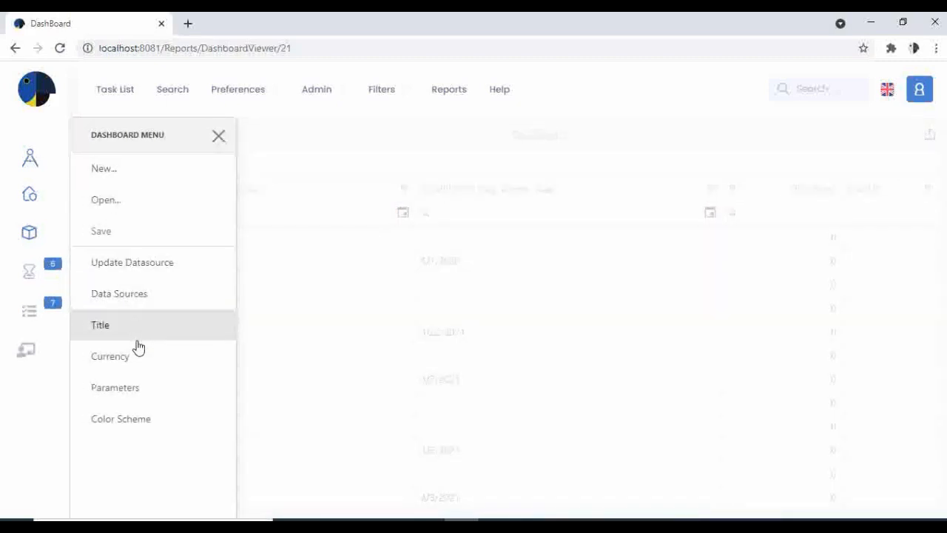
{"action": "left_click", "coordinate": [111, 390]}
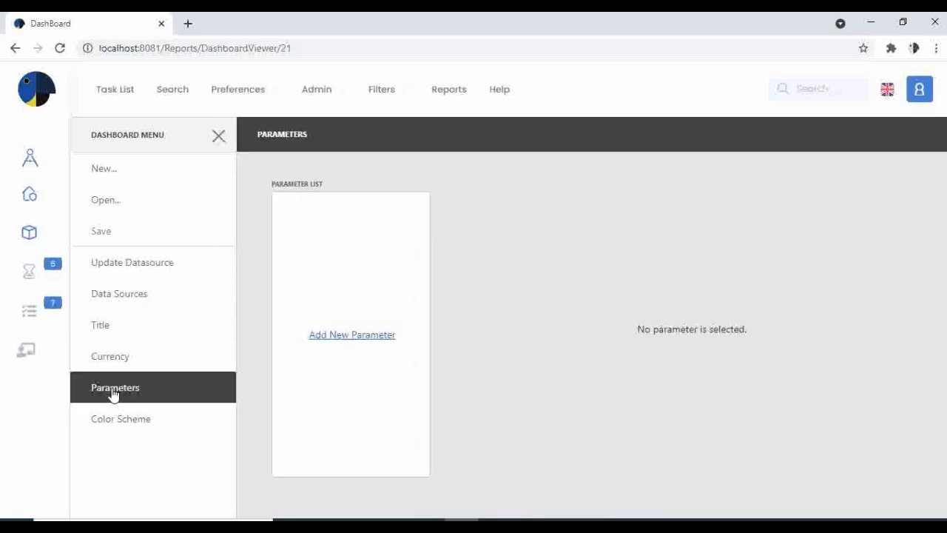
{"action": "left_click", "coordinate": [332, 342]}
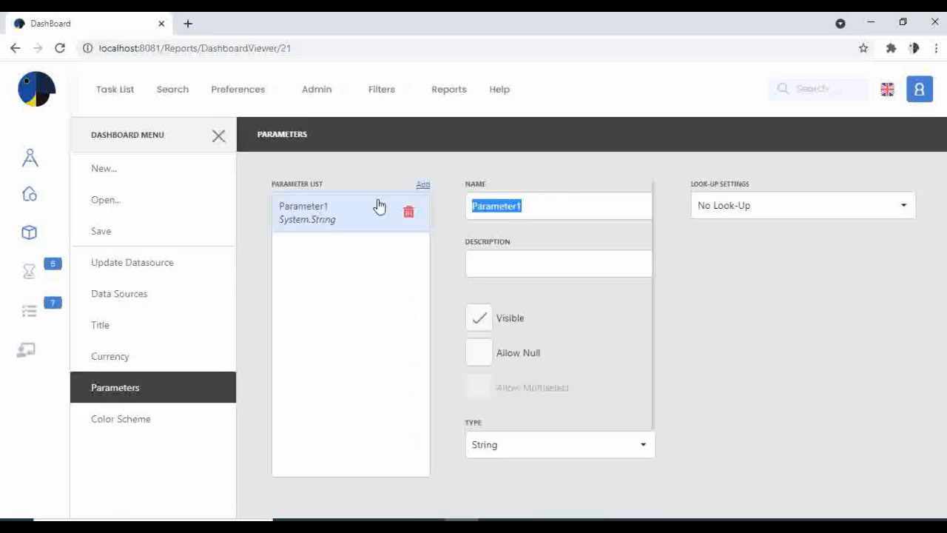
{"action": "type", "text": "Start_D"}
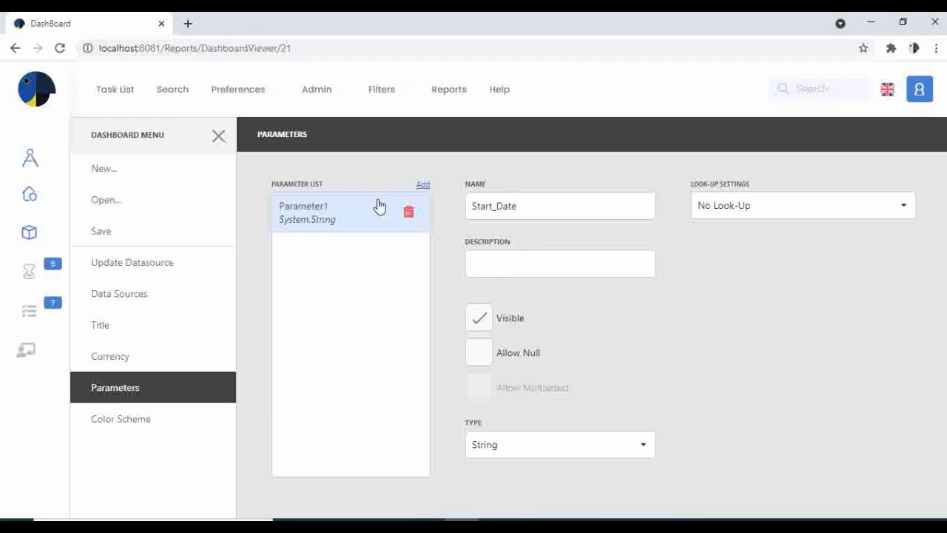
{"action": "left_click", "coordinate": [558, 447]}
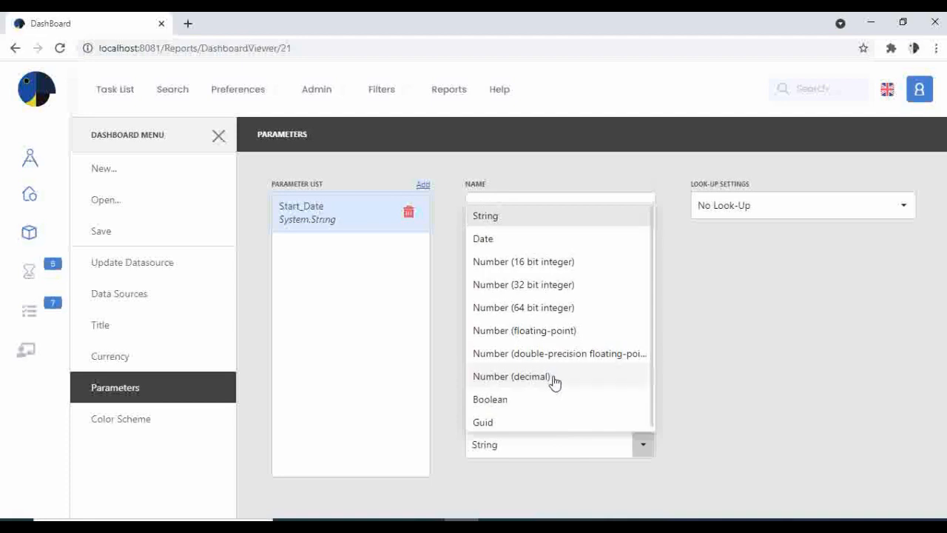
{"action": "left_click", "coordinate": [510, 240]}
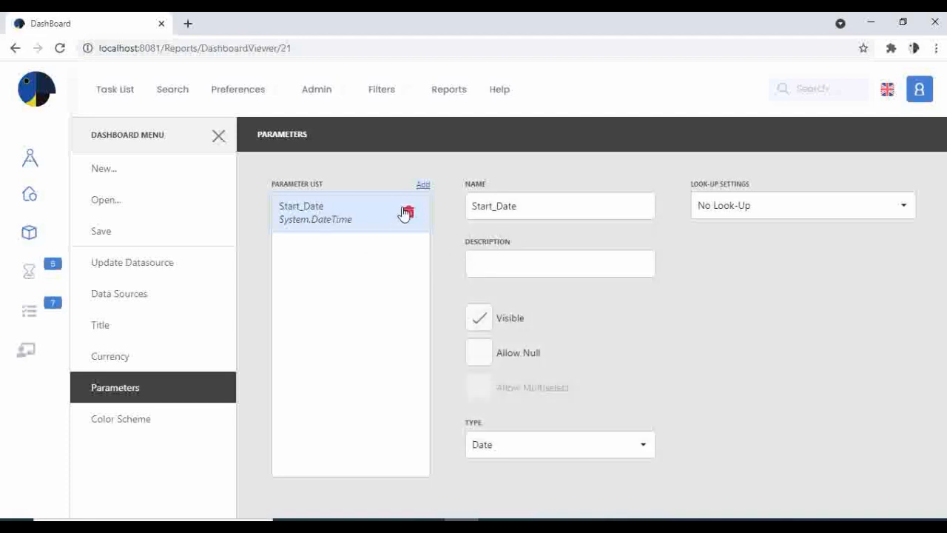
Step: Add a second dashboard parameter named End_Date with type Date, and save the dashboard
{"action": "left_click", "coordinate": [423, 185]}
{"action": "key", "text": "ctrl+a"}
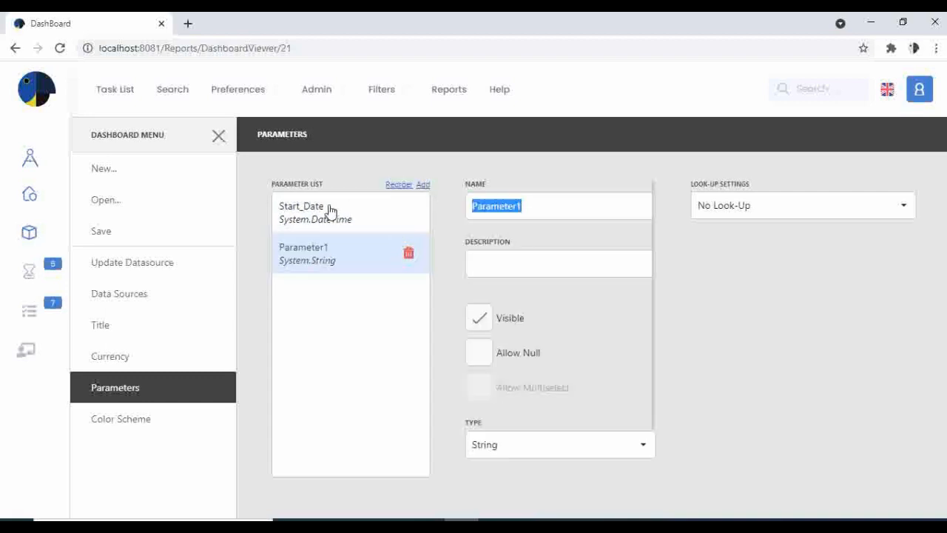
{"action": "type", "text": "End_Date"}
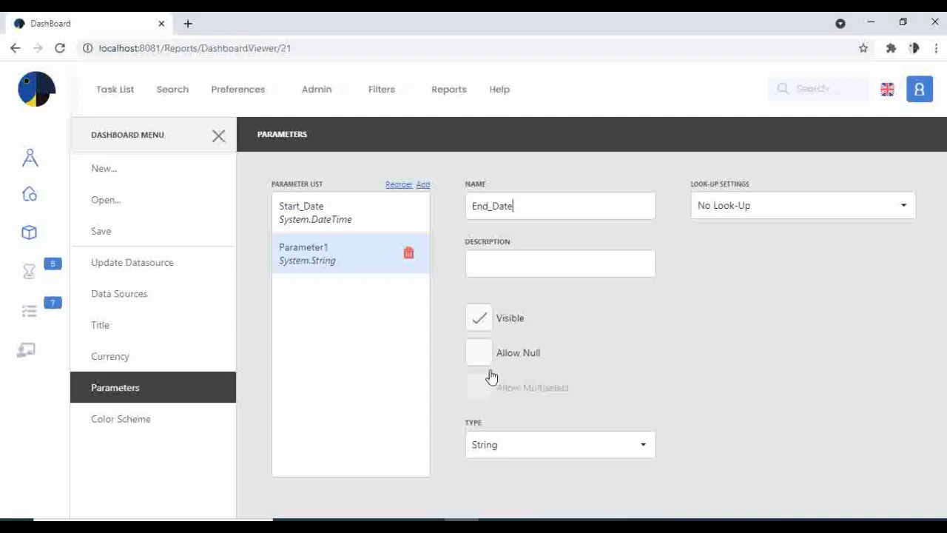
{"action": "left_click", "coordinate": [564, 449]}
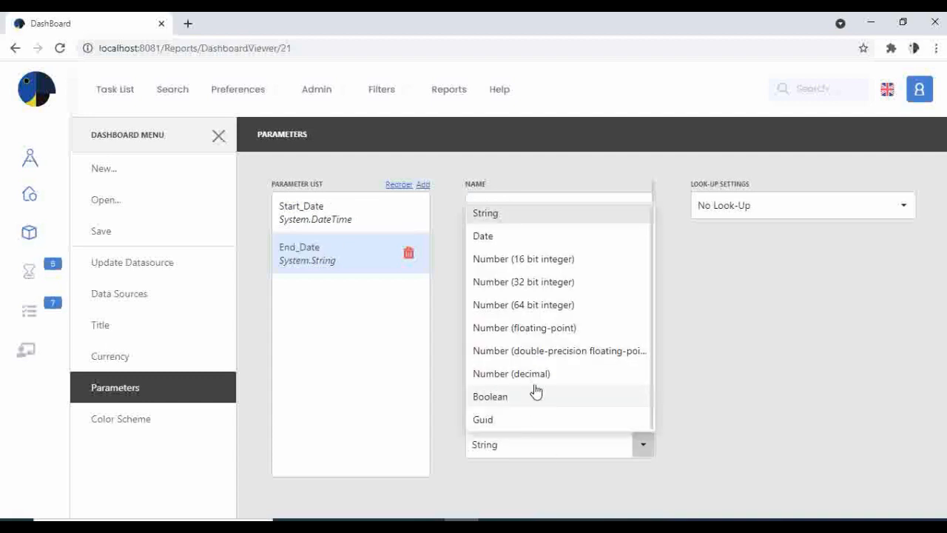
{"action": "left_click", "coordinate": [506, 237]}
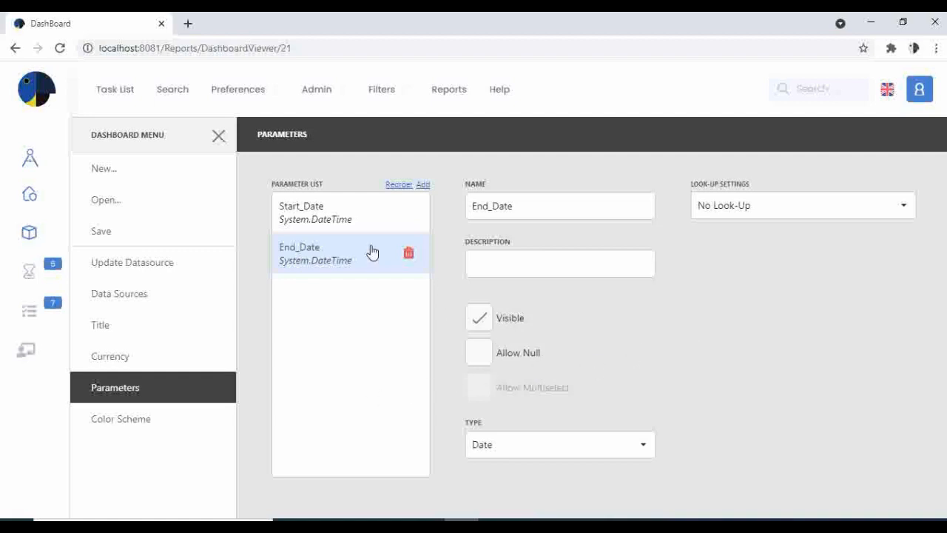
{"action": "left_click", "coordinate": [100, 232]}
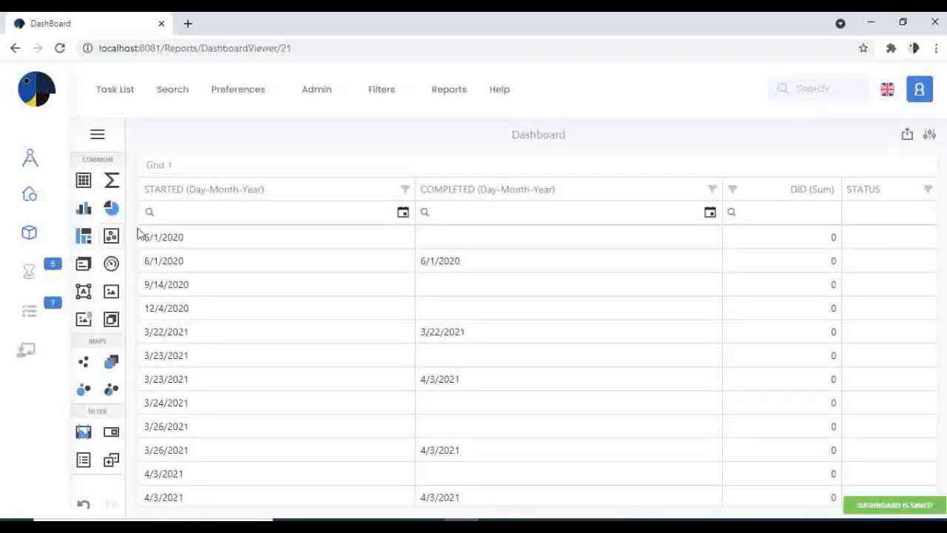
Step: Open the dashboard parameter values, check the Start_Date and End_Date calendars, and close the dialog without submitting
{"action": "left_click", "coordinate": [930, 137]}
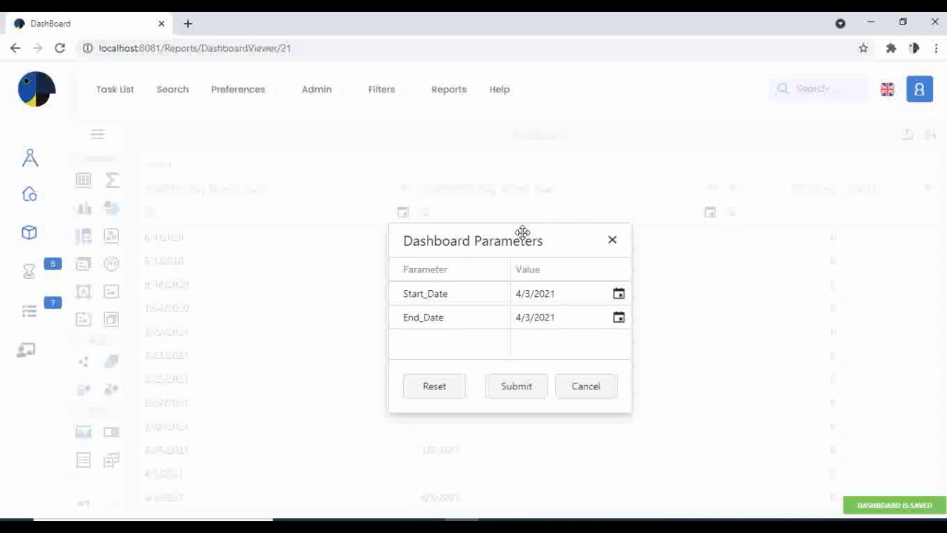
{"action": "left_click_drag", "start_coordinate": [522, 231], "coordinate": [414, 294]}
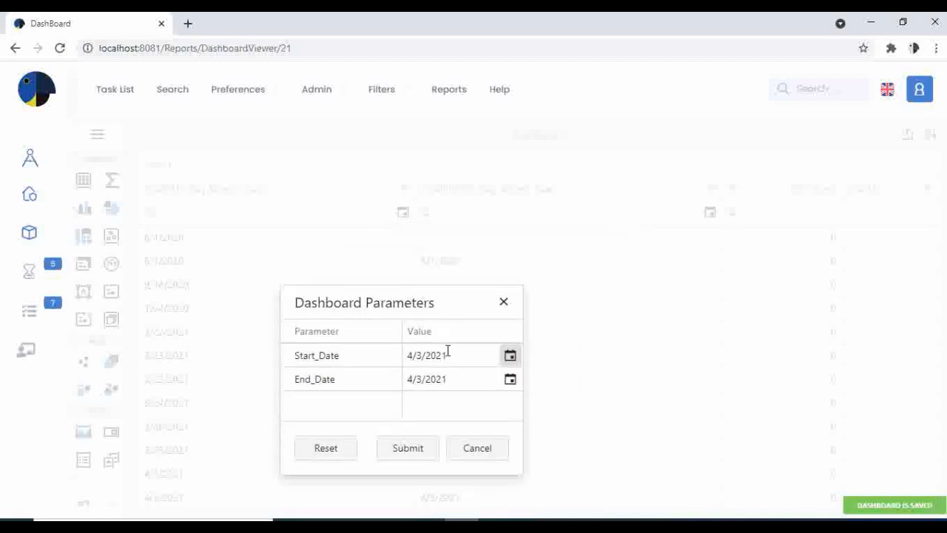
{"action": "left_click", "coordinate": [510, 356]}
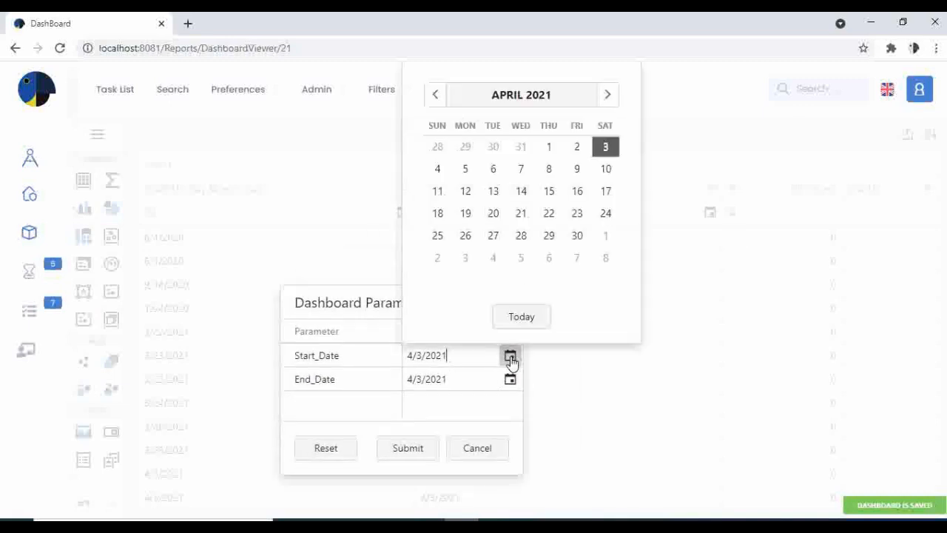
{"action": "left_click", "coordinate": [510, 358]}
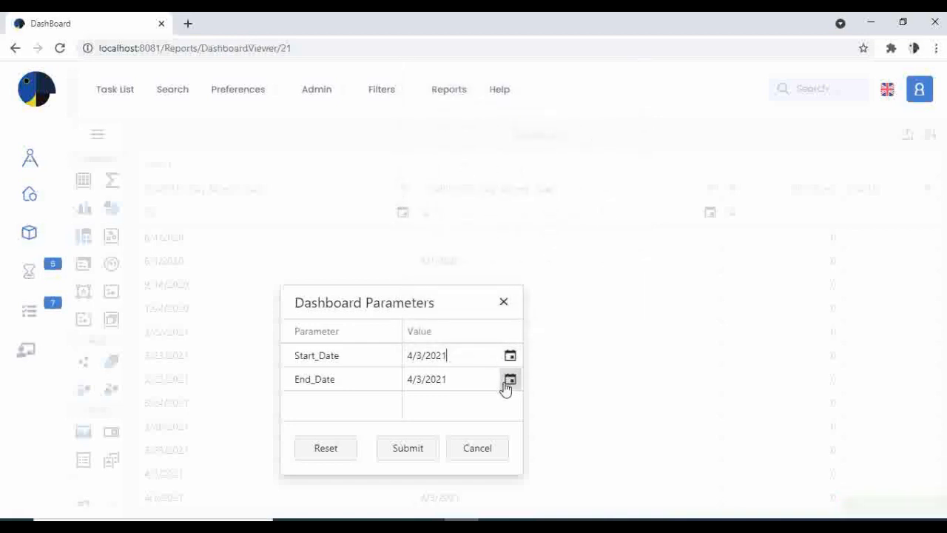
{"action": "left_click", "coordinate": [509, 382]}
{"action": "left_click", "coordinate": [507, 383]}
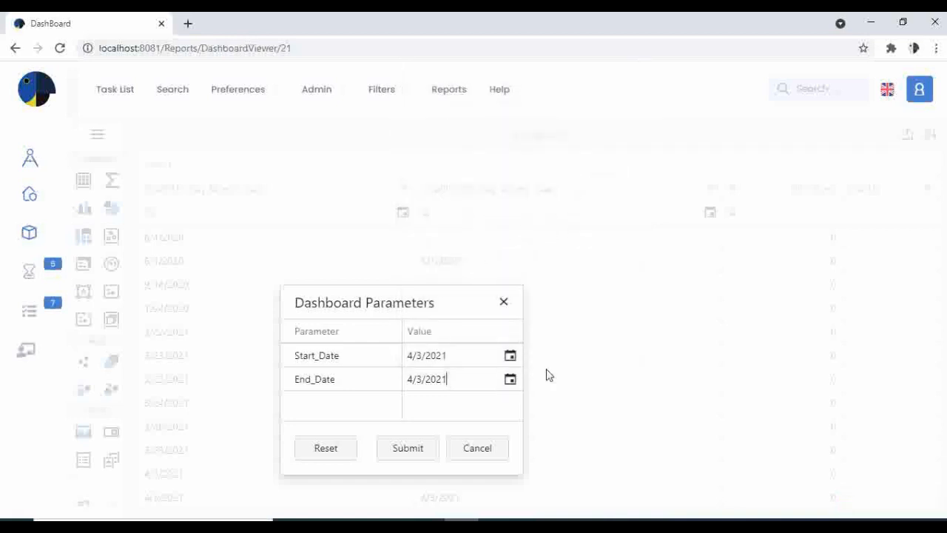
{"action": "left_click", "coordinate": [505, 304]}
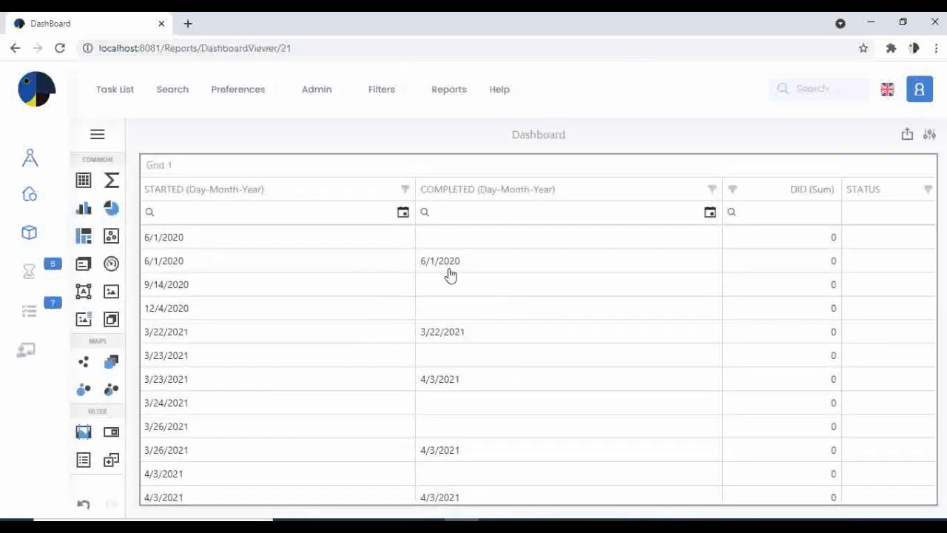
Step: Examine the calendar filters of the grid's STARTED and COMPLETED columns
{"action": "left_click", "coordinate": [318, 213]}
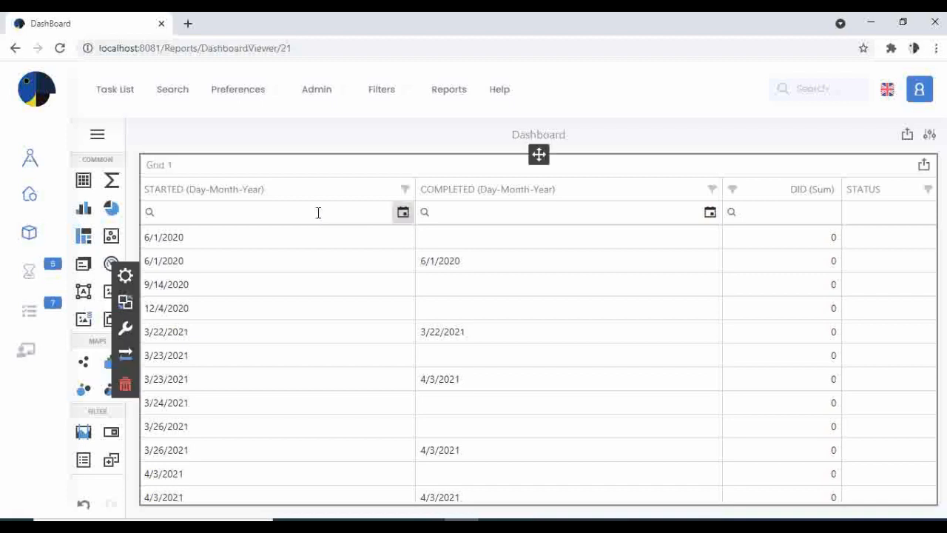
{"action": "left_click", "coordinate": [404, 214]}
{"action": "left_click", "coordinate": [404, 216]}
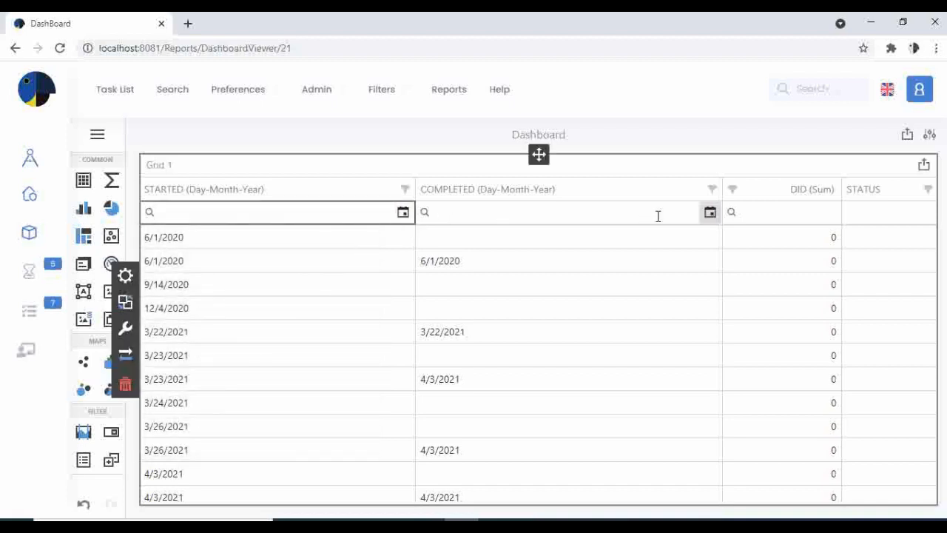
{"action": "left_click", "coordinate": [710, 215]}
{"action": "left_click", "coordinate": [711, 214]}
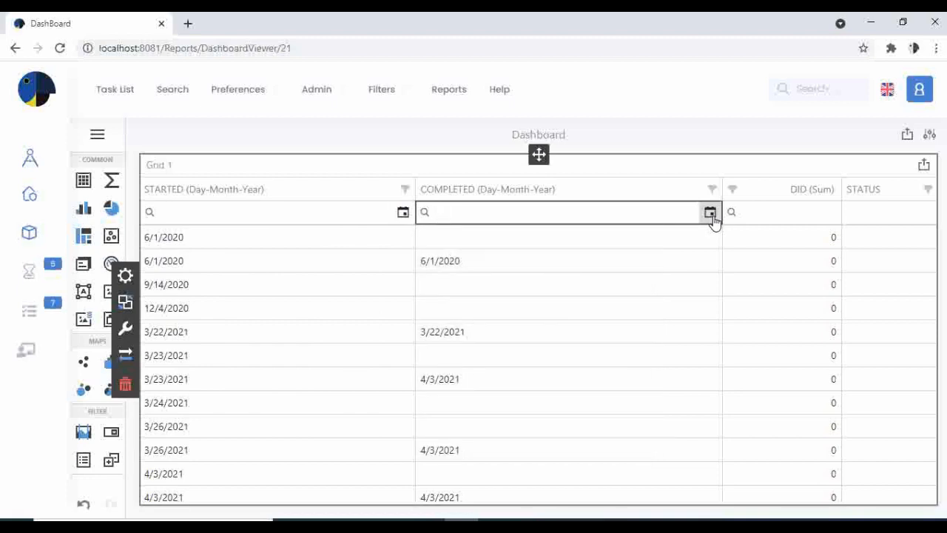
{"action": "left_click", "coordinate": [406, 218]}
{"action": "left_click", "coordinate": [404, 215]}
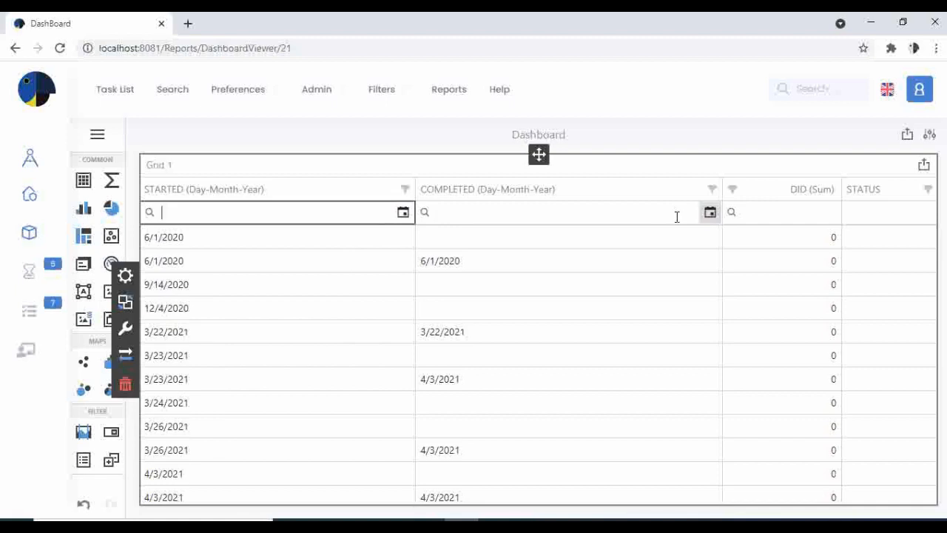
{"action": "left_click", "coordinate": [751, 522]}
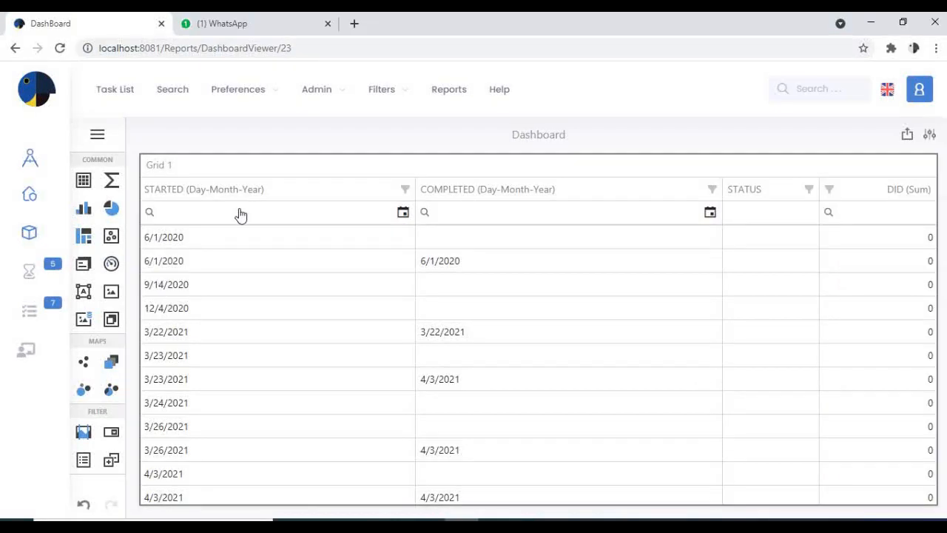
Step: Open DataSource1's CustomSql query for editing and review the two date bounds in its STARTED BETWEEN condition
{"action": "left_click", "coordinate": [97, 136]}
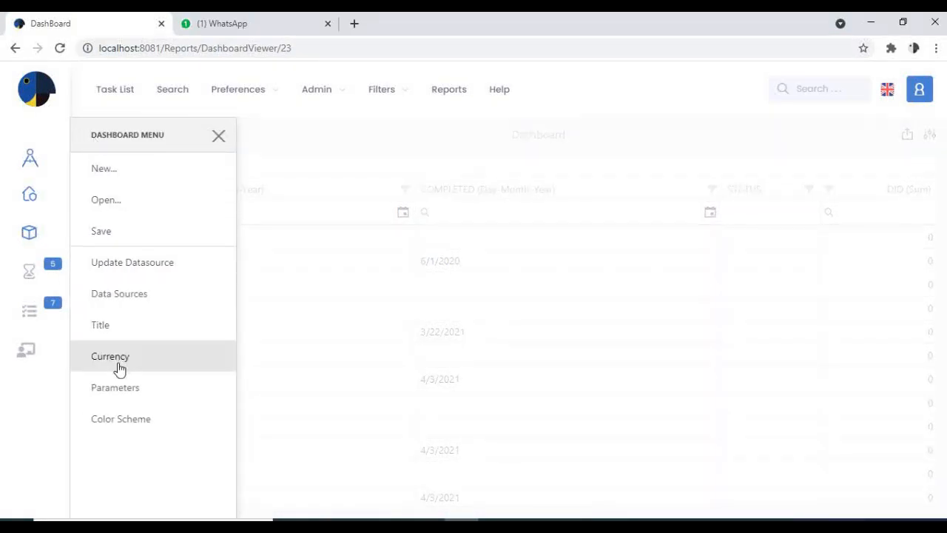
{"action": "left_click", "coordinate": [134, 304]}
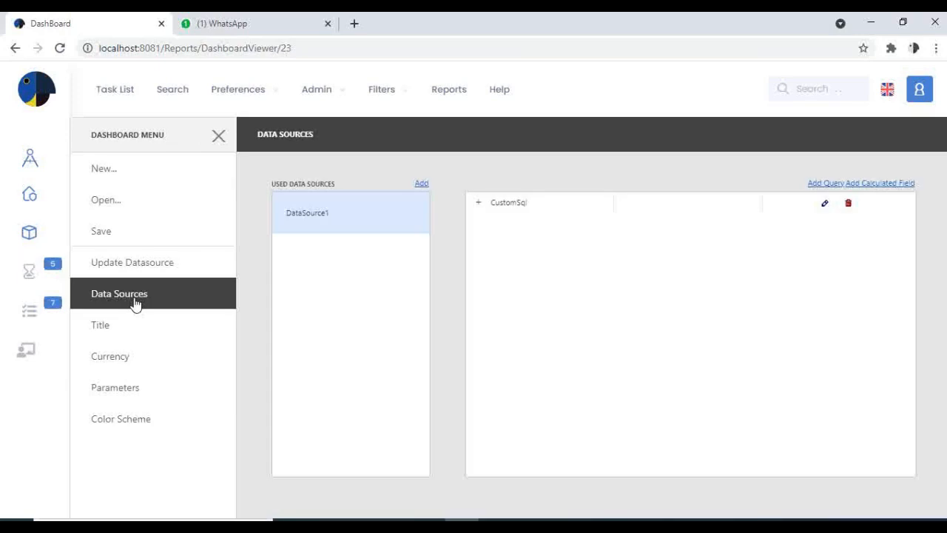
{"action": "mouse_move", "coordinate": [364, 230]}
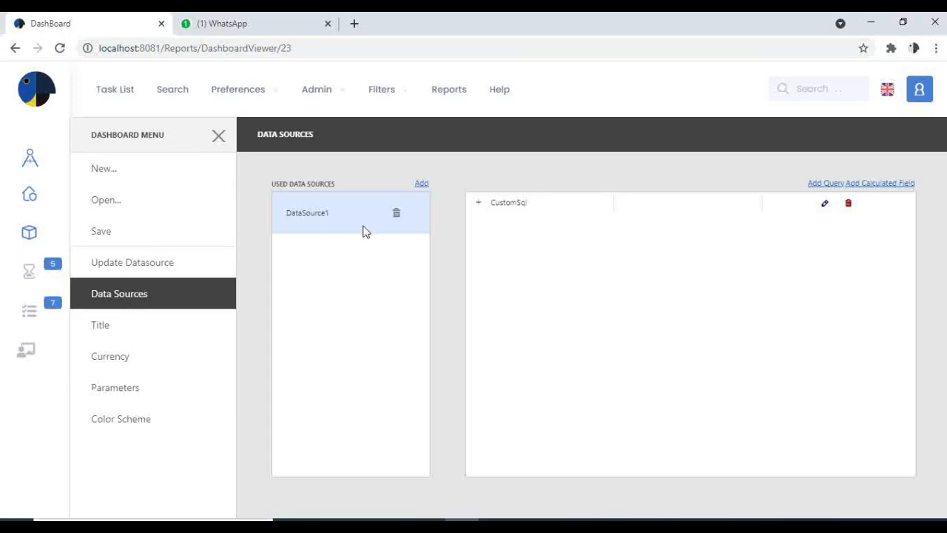
{"action": "double_click", "coordinate": [322, 214]}
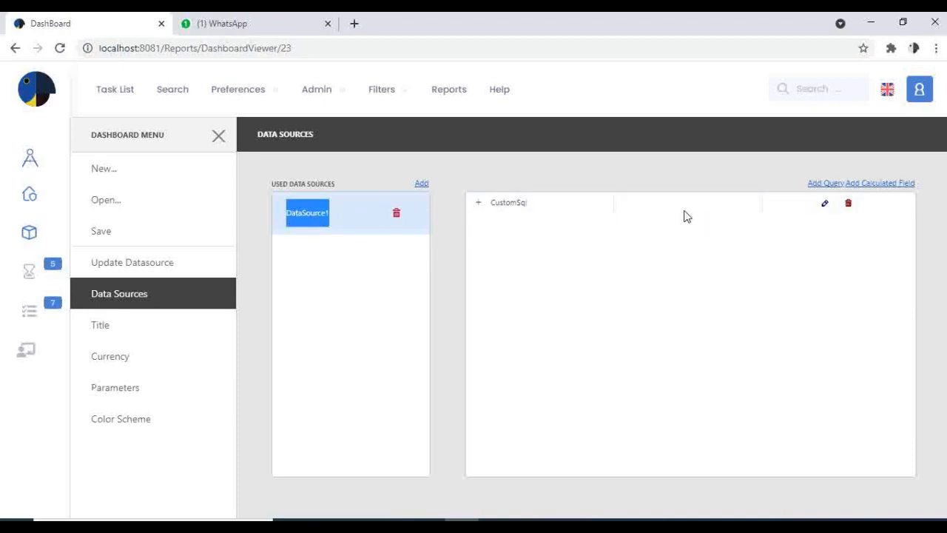
{"action": "left_click", "coordinate": [826, 201]}
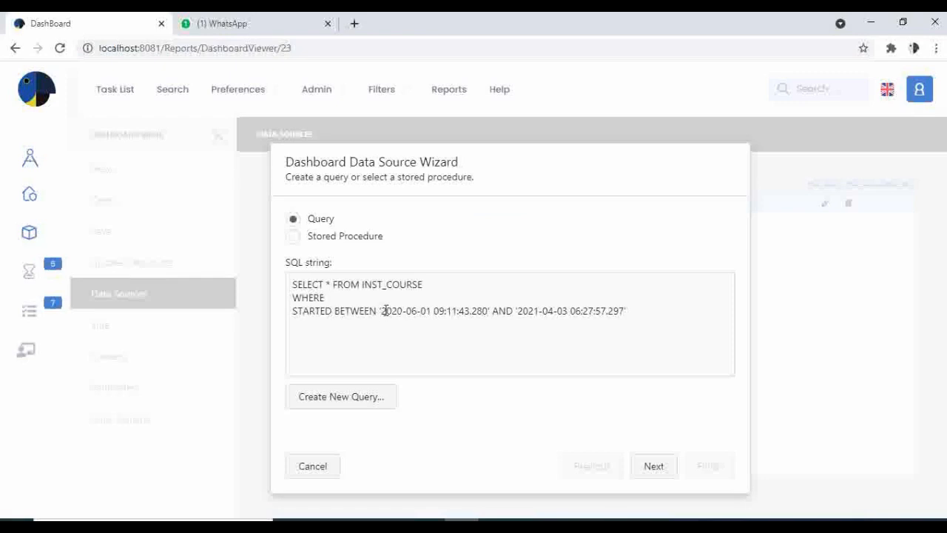
{"action": "left_click_drag", "start_coordinate": [384, 310], "coordinate": [461, 314]}
{"action": "left_click_drag", "start_coordinate": [523, 310], "coordinate": [626, 313]}
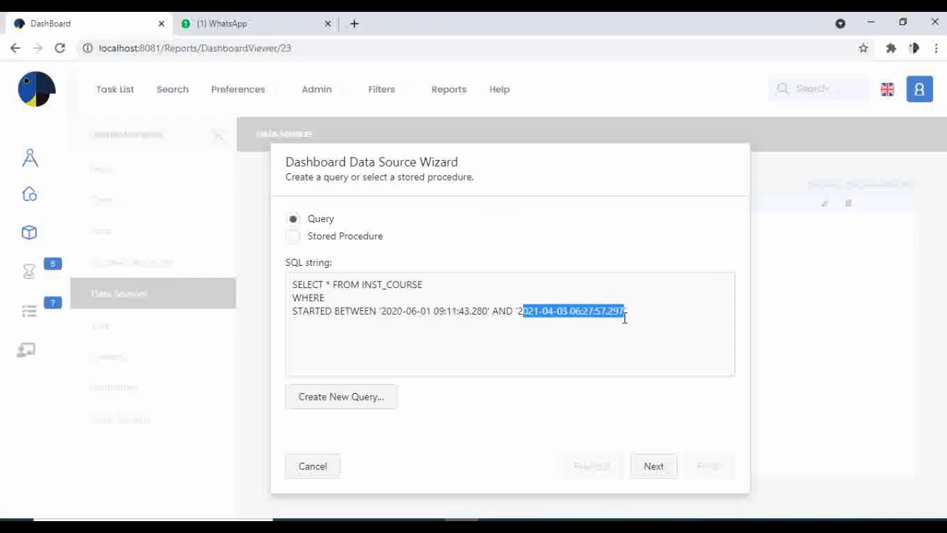
{"action": "left_click", "coordinate": [550, 327]}
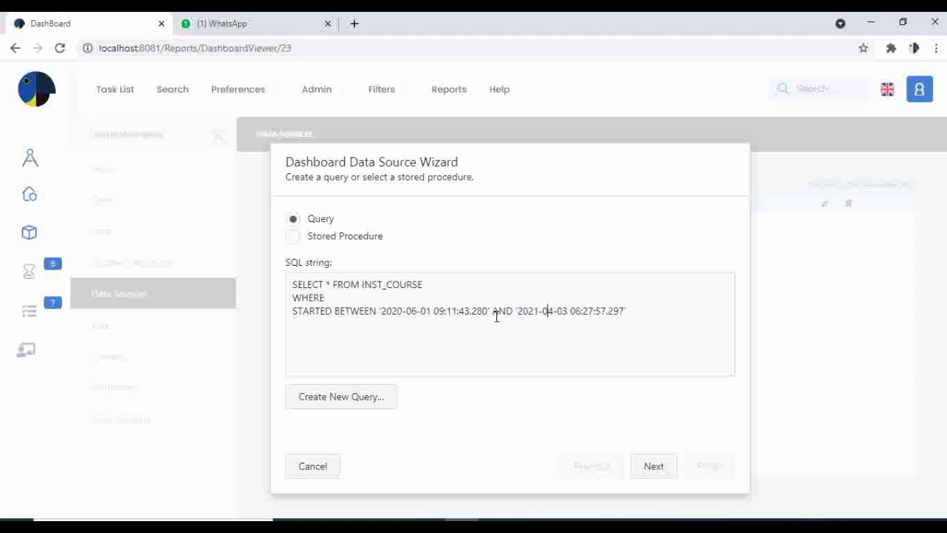
{"action": "left_click", "coordinate": [452, 311]}
Step: Proceed to the query parameters of the CustomSql query and add a parameter named Start_Date
{"action": "left_click", "coordinate": [638, 461]}
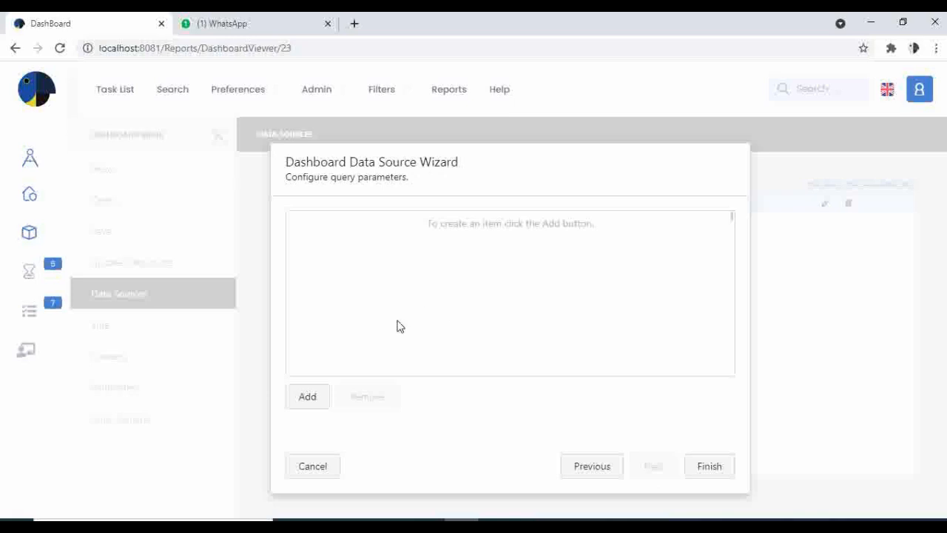
{"action": "left_click", "coordinate": [313, 397]}
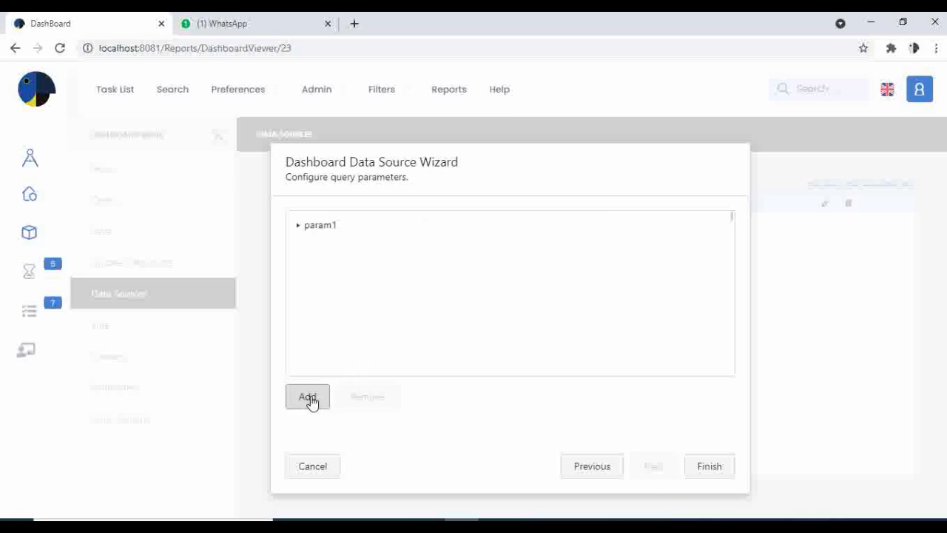
{"action": "double_click", "coordinate": [322, 226]}
{"action": "left_click", "coordinate": [334, 230]}
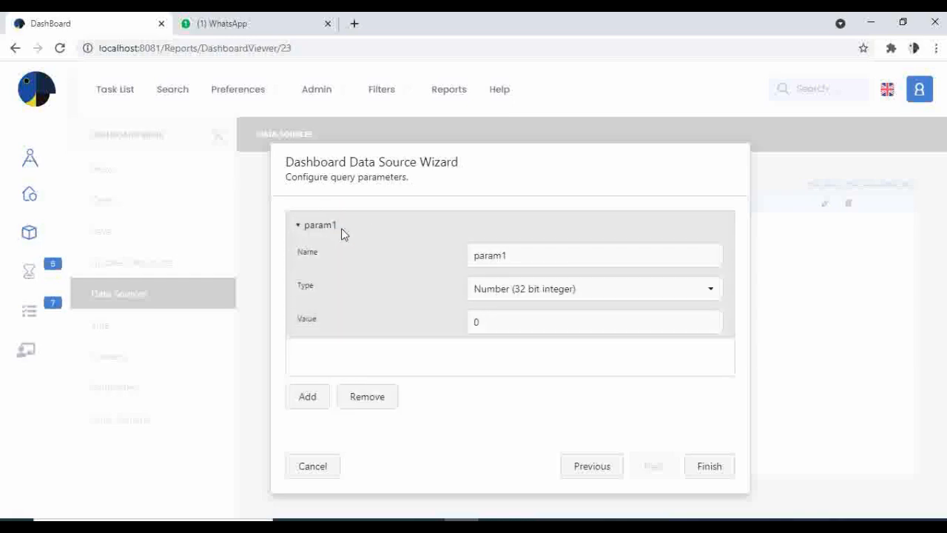
{"action": "left_click_drag", "start_coordinate": [571, 258], "coordinate": [279, 251]}
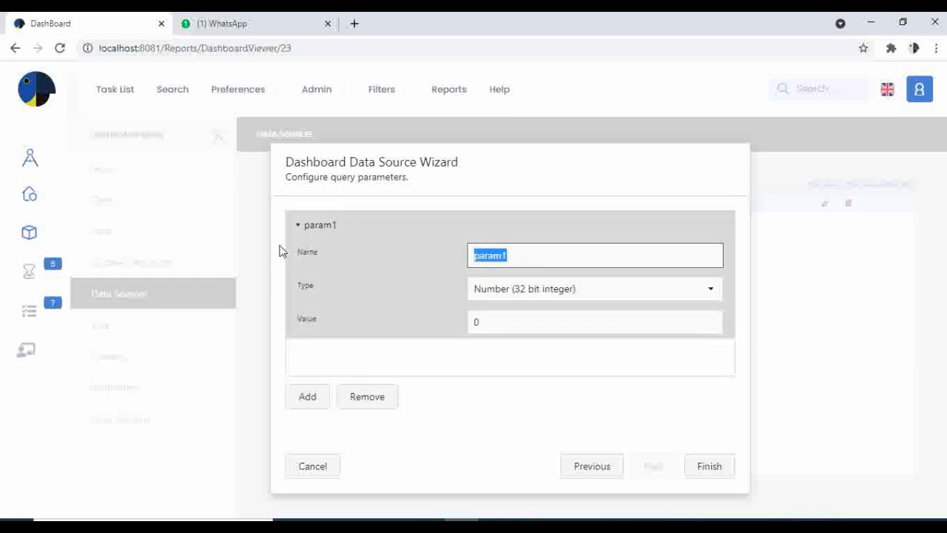
{"action": "type", "text": "Start_Date"}
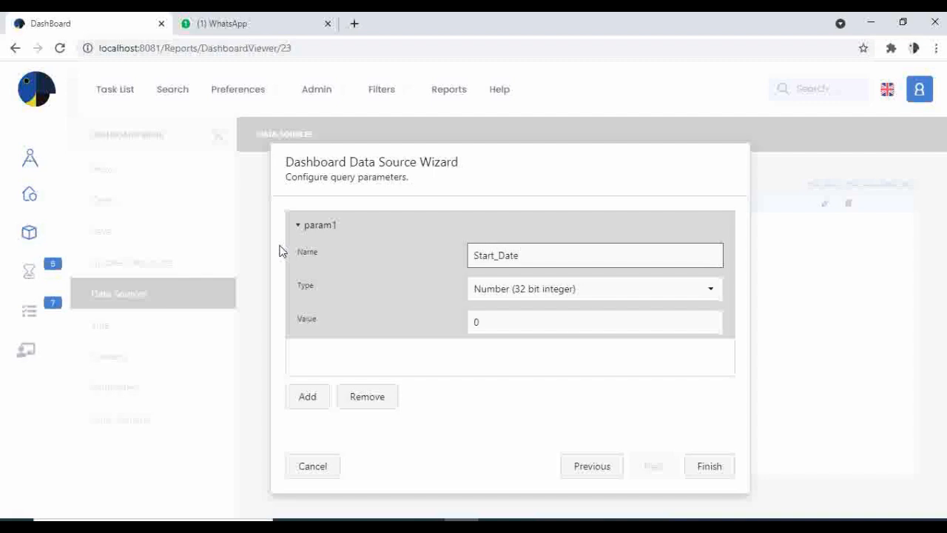
Step: Make the Start_Date query parameter an Expression with the value [Parameters.Start_Date]
{"action": "left_click", "coordinate": [522, 296]}
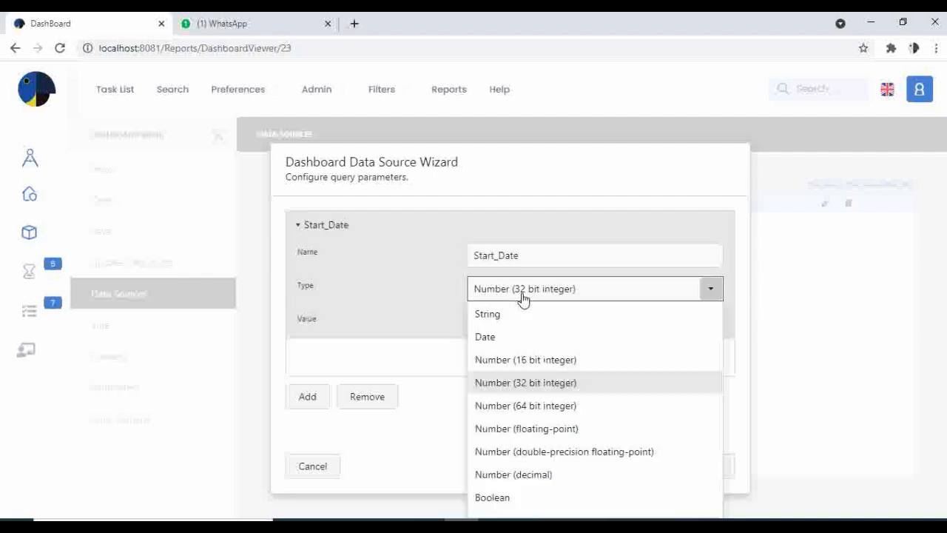
{"action": "scroll", "coordinate": [551, 414], "scroll_direction": "down", "scroll_amount": 1}
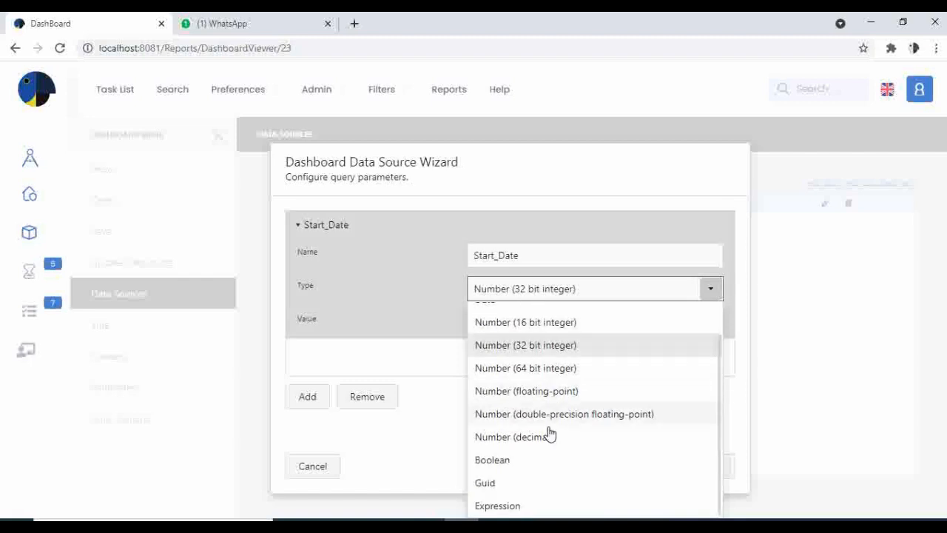
{"action": "left_click", "coordinate": [503, 508]}
{"action": "left_click", "coordinate": [712, 326]}
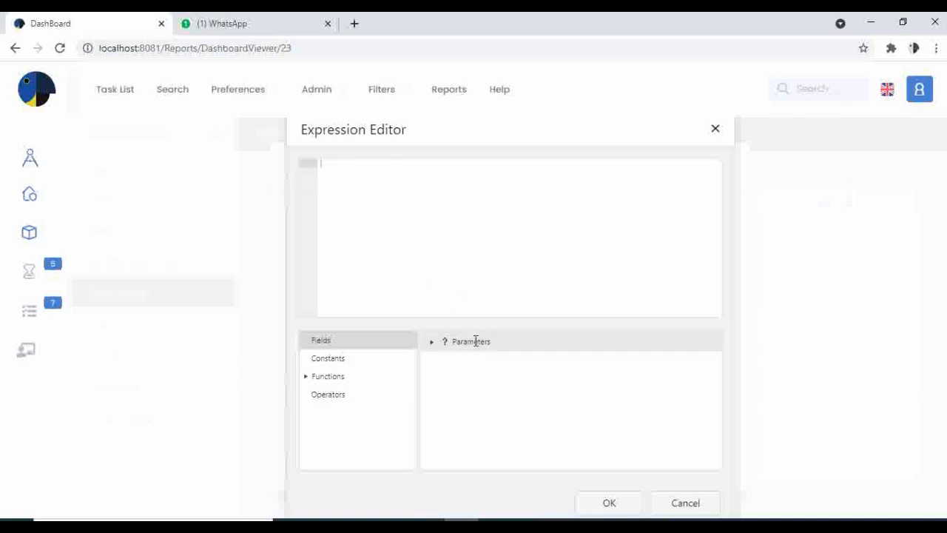
{"action": "left_click", "coordinate": [432, 341]}
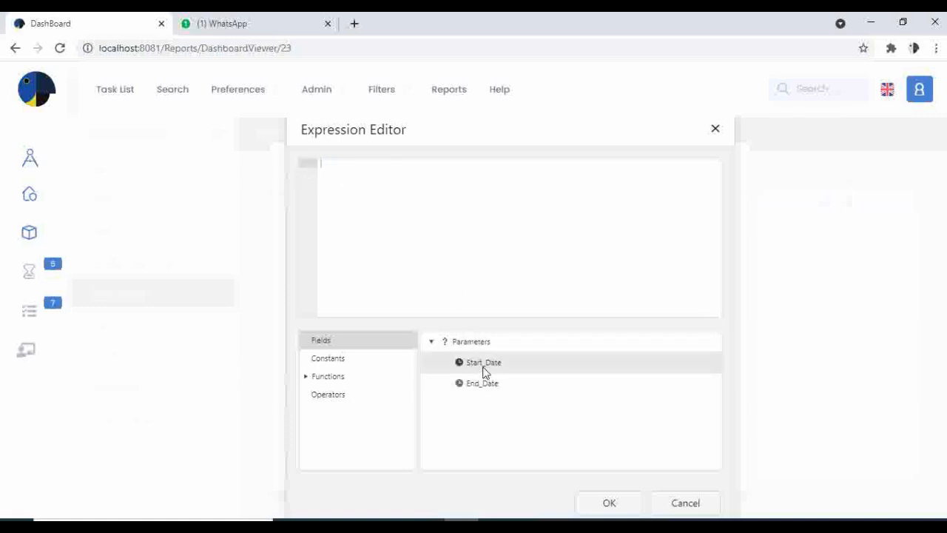
{"action": "double_click", "coordinate": [482, 363]}
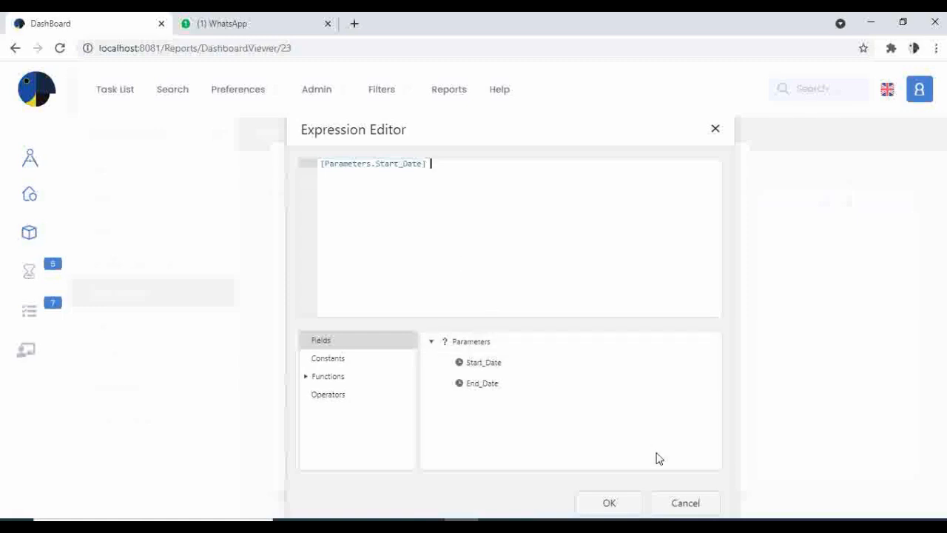
{"action": "left_click", "coordinate": [613, 503]}
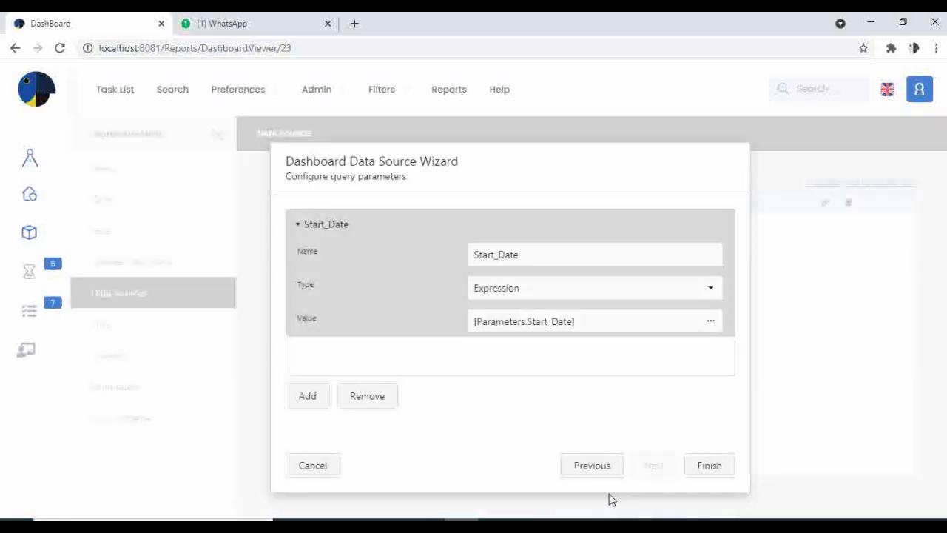
Step: Add a second query parameter named End_Date below Start_Date
{"action": "left_click", "coordinate": [305, 400]}
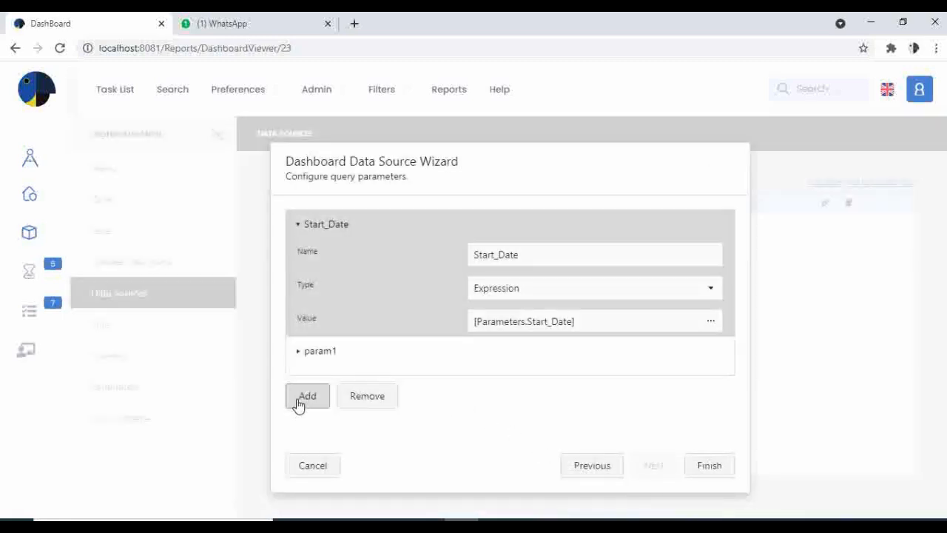
{"action": "left_click", "coordinate": [323, 361]}
{"action": "scroll", "coordinate": [540, 355], "scroll_direction": "down", "scroll_amount": 2}
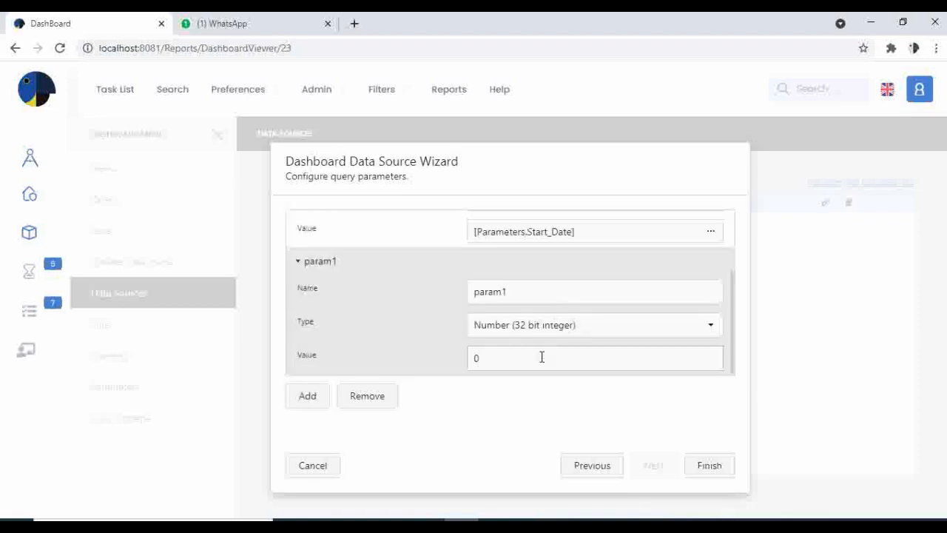
{"action": "double_click", "coordinate": [540, 291]}
{"action": "type", "text": "End"}
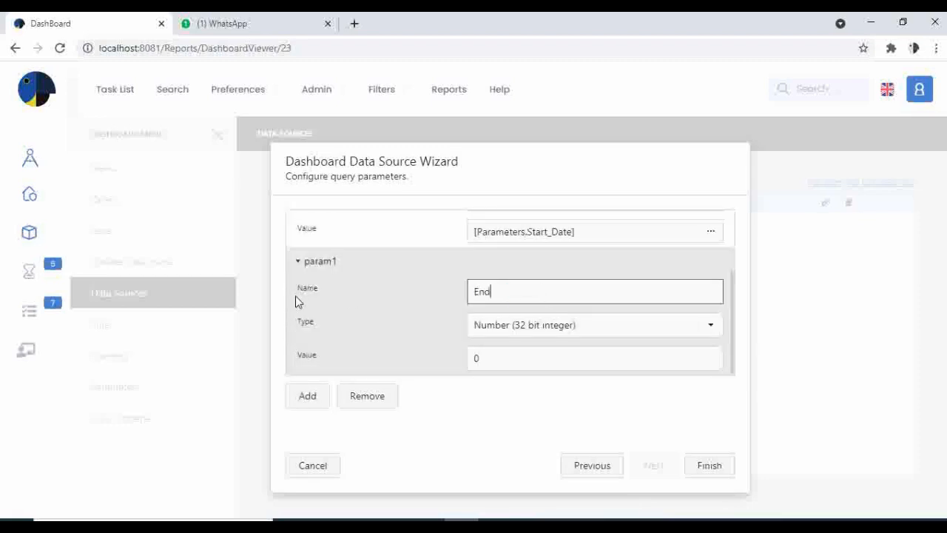
{"action": "type", "text": "_Date"}
Step: Make the End_Date query parameter an Expression with the value [Parameters.End_Date], and finish the data source wizard
{"action": "left_click", "coordinate": [530, 330]}
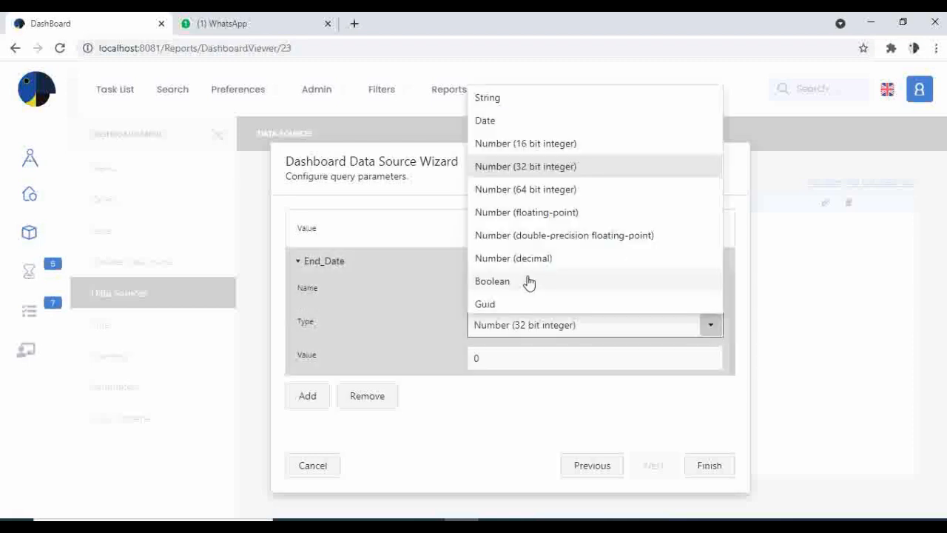
{"action": "scroll", "coordinate": [523, 292], "scroll_direction": "down", "scroll_amount": 1}
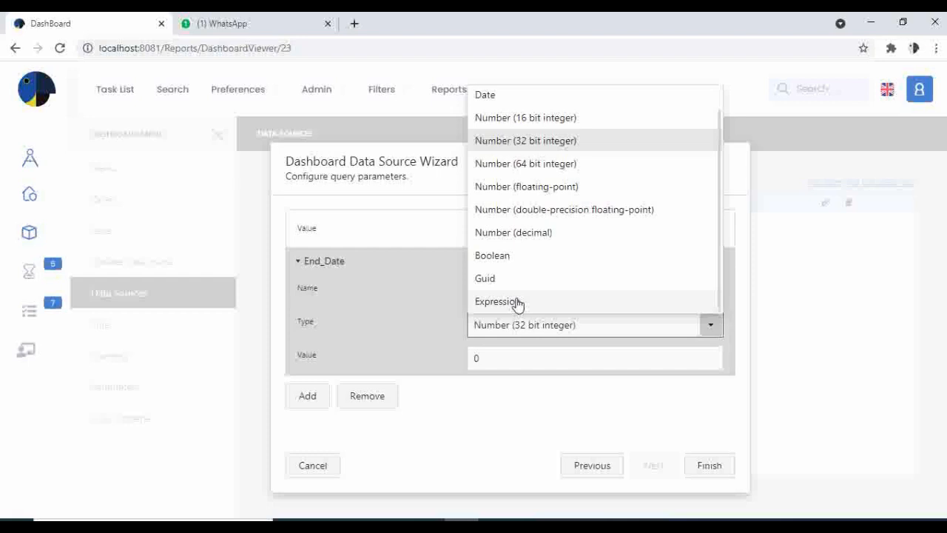
{"action": "left_click", "coordinate": [517, 302]}
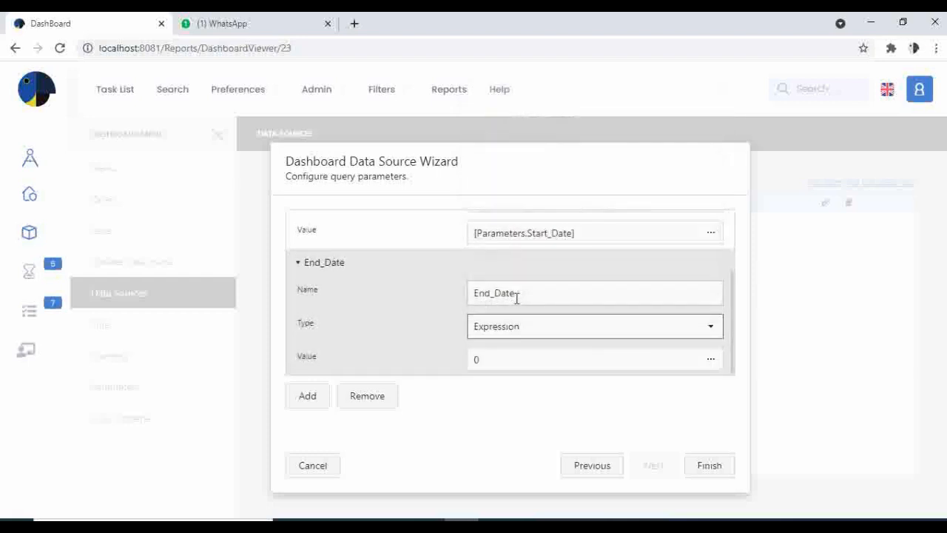
{"action": "left_click", "coordinate": [710, 366]}
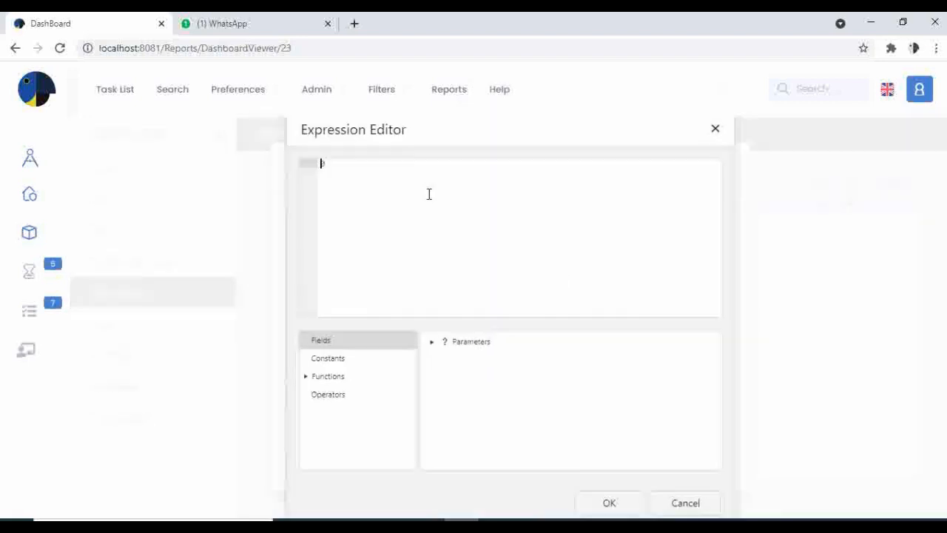
{"action": "key", "text": "BackSpace"}
{"action": "left_click", "coordinate": [433, 344]}
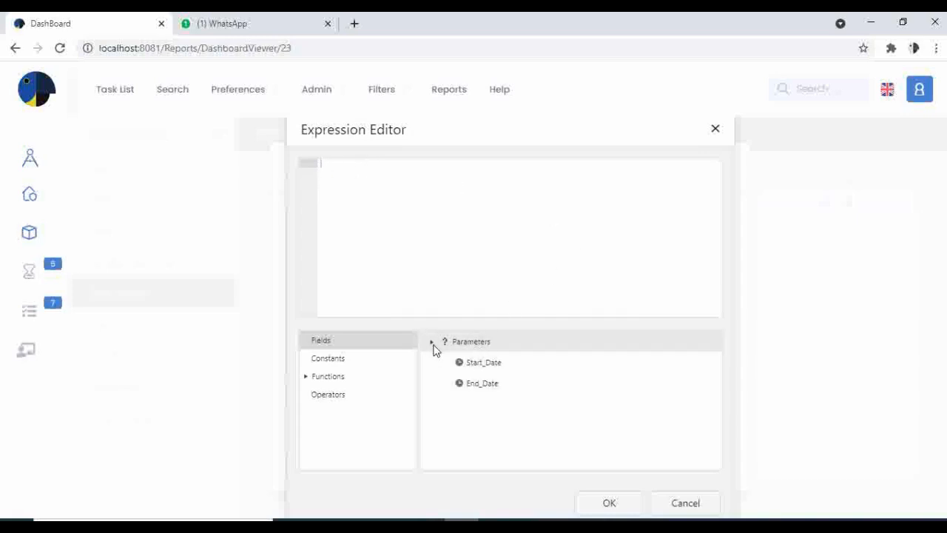
{"action": "double_click", "coordinate": [481, 383]}
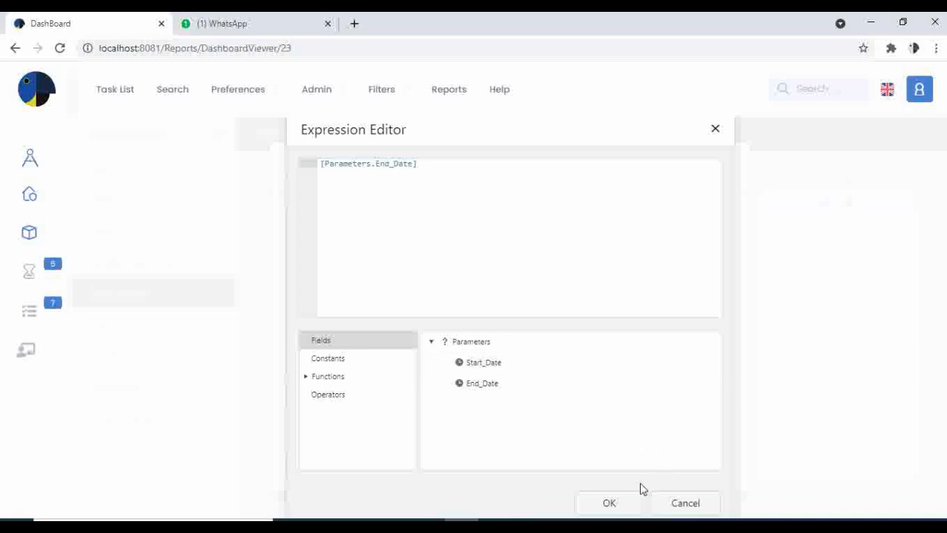
{"action": "left_click", "coordinate": [609, 497]}
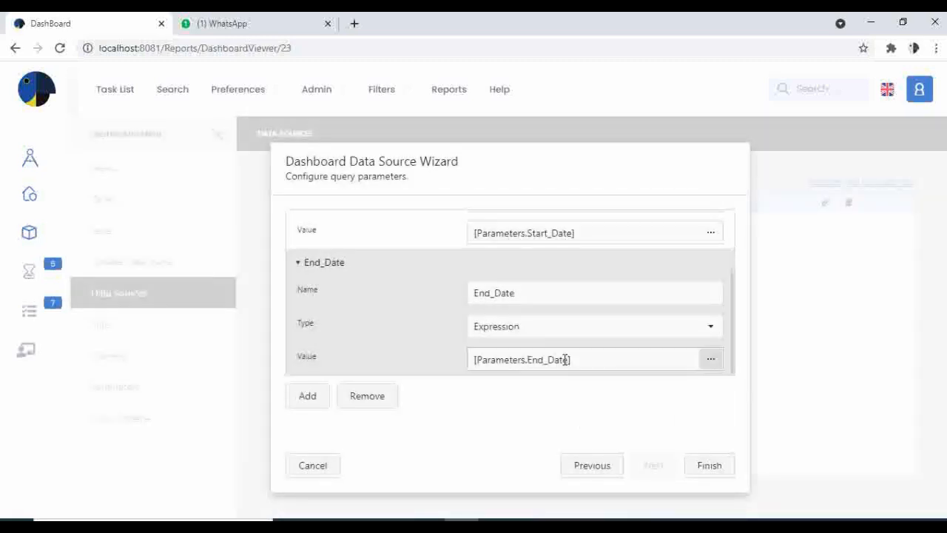
{"action": "left_click", "coordinate": [710, 466]}
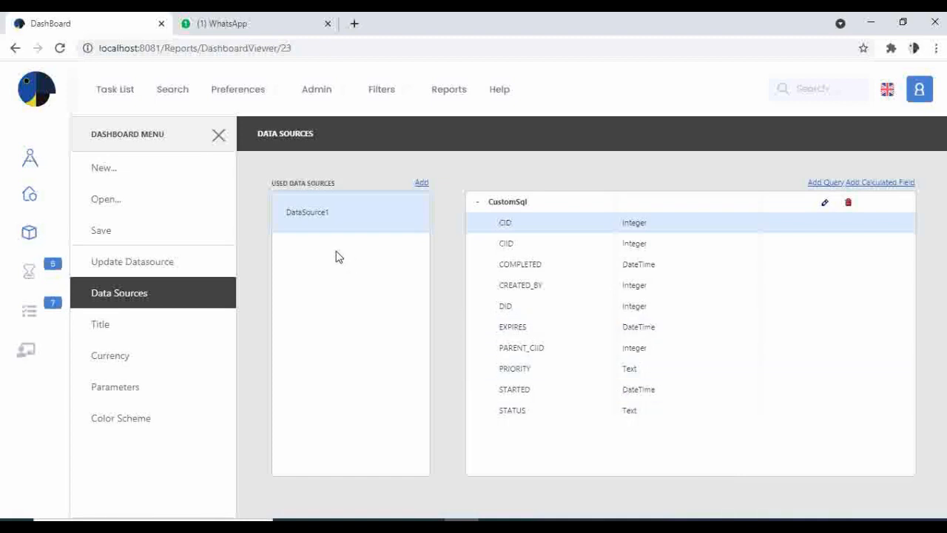
{"action": "left_click", "coordinate": [127, 297]}
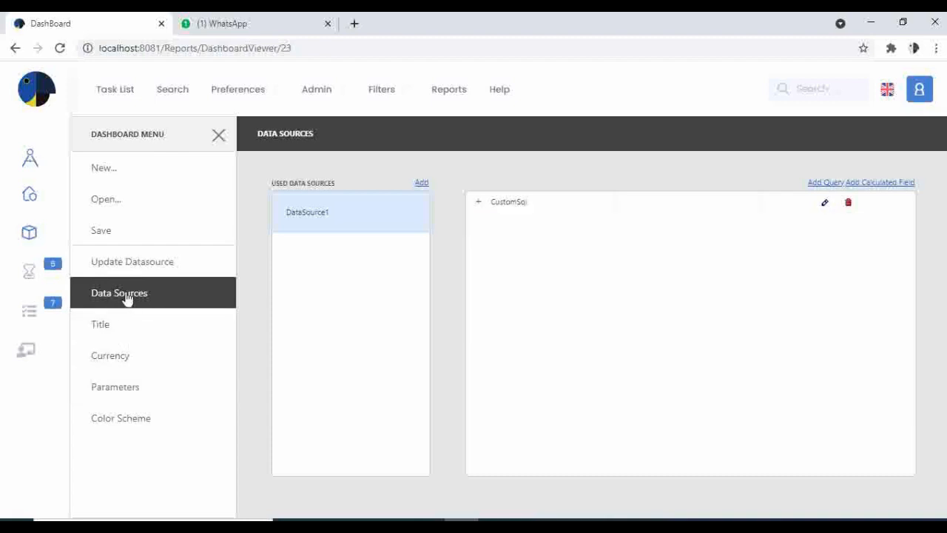
{"action": "left_click", "coordinate": [824, 203]}
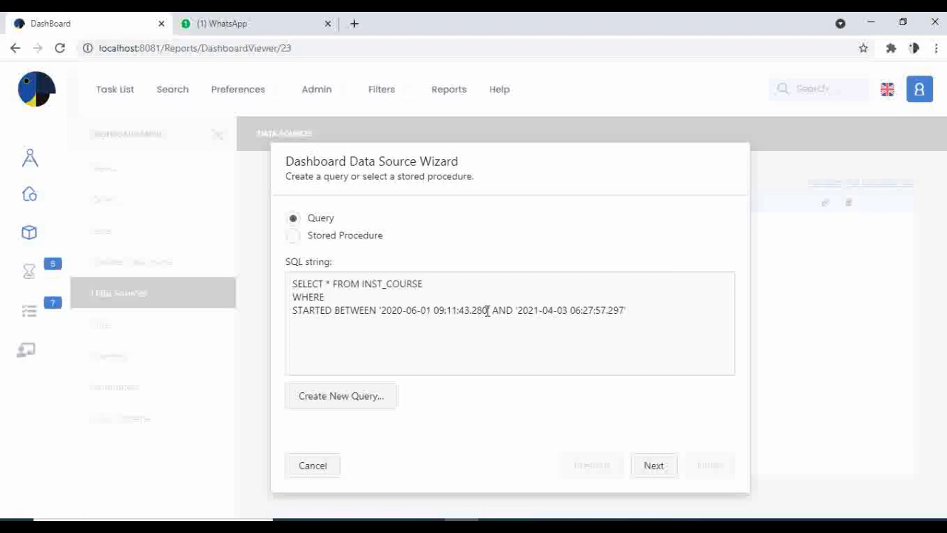
{"action": "left_click_drag", "start_coordinate": [488, 309], "coordinate": [378, 309]}
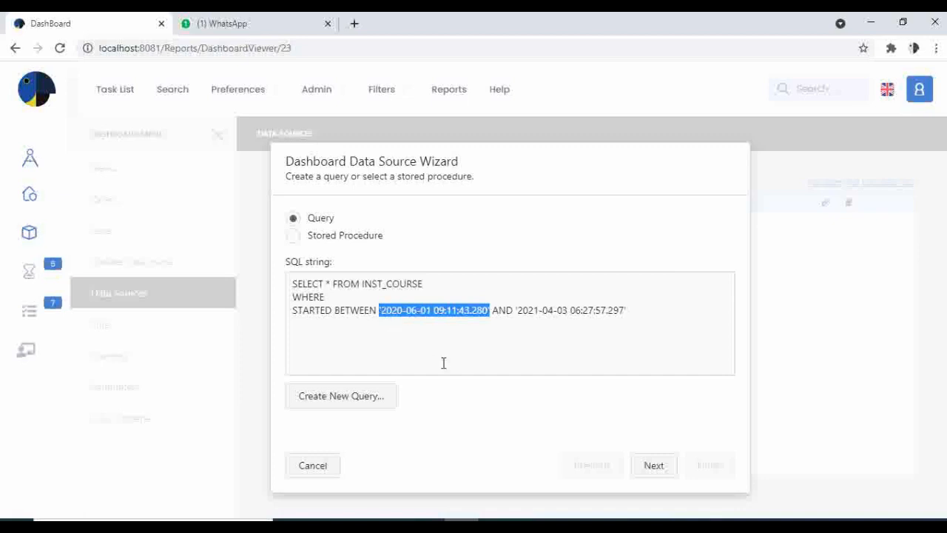
{"action": "type", "text": "@"}
{"action": "type", "text": "Start"}
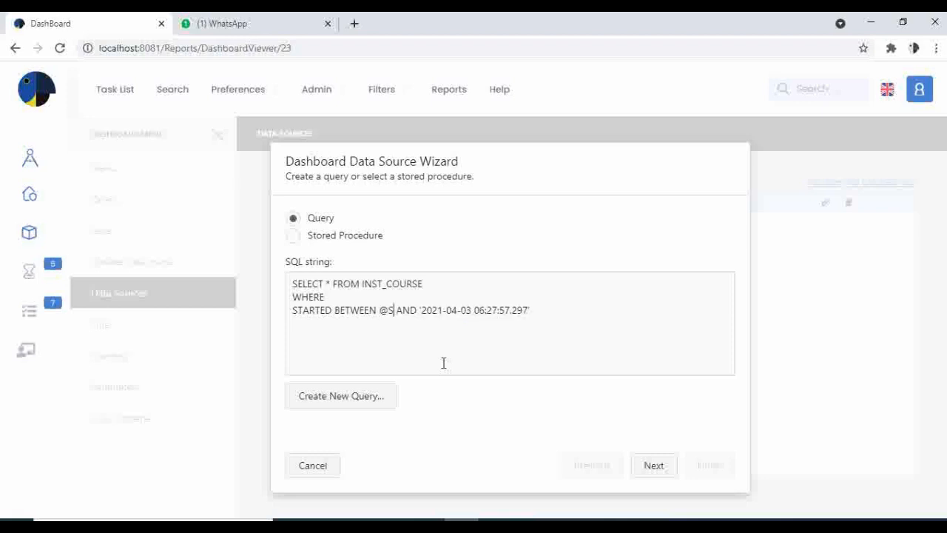
{"action": "type", "text": "_Date"}
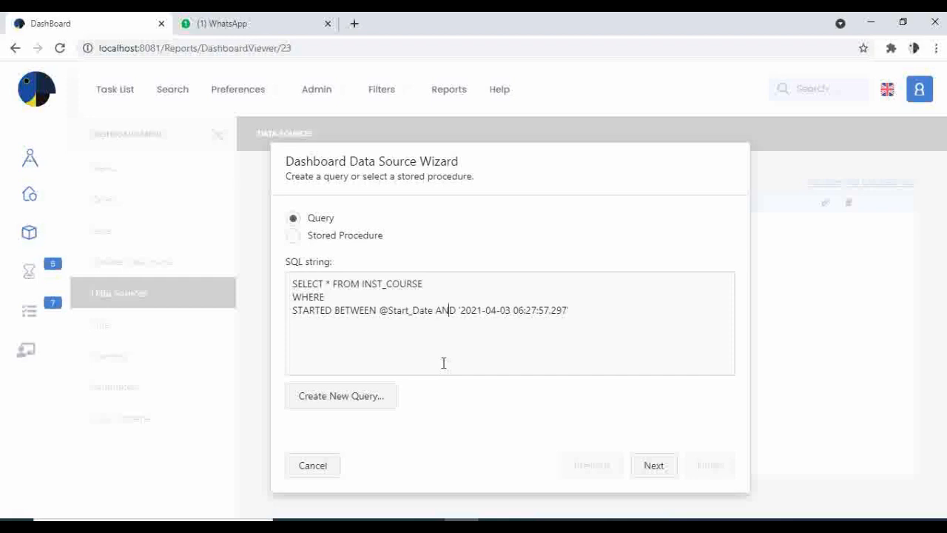
{"action": "key", "text": "Right"}
{"action": "key", "text": "Right"}
{"action": "key", "text": "shift+Right"}
{"action": "key", "text": "shift+Right"}
{"action": "key", "text": "shift+Right"}
{"action": "key", "text": "shift+Right"}
{"action": "key", "text": "shift+Right"}
{"action": "key", "text": "shift+Right"}
{"action": "key", "text": "shift+Right"}
{"action": "key", "text": "shift+Right"}
{"action": "key", "text": "shift+Right"}
{"action": "key", "text": "shift+Right"}
{"action": "key", "text": "shift+Right"}
{"action": "key", "text": "shift+Right"}
{"action": "key", "text": "shift+Right"}
{"action": "key", "text": "shift+Right"}
{"action": "key", "text": "shift+Right"}
{"action": "key", "text": "shift+Right"}
{"action": "key", "text": "shift+Right"}
{"action": "key", "text": "shift+Right"}
{"action": "key", "text": "shift+Right"}
{"action": "key", "text": "shift+Right"}
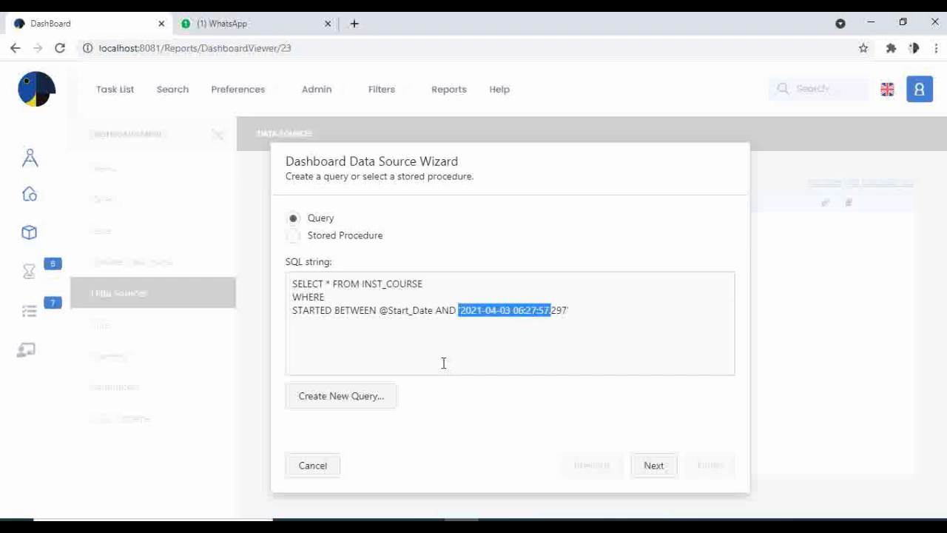
{"action": "key", "text": "shift+Right"}
{"action": "key", "text": "shift+Right"}
{"action": "key", "text": "shift+Right"}
{"action": "key", "text": "shift+Right"}
{"action": "key", "text": "shift+Right"}
{"action": "type", "text": "@Em"}
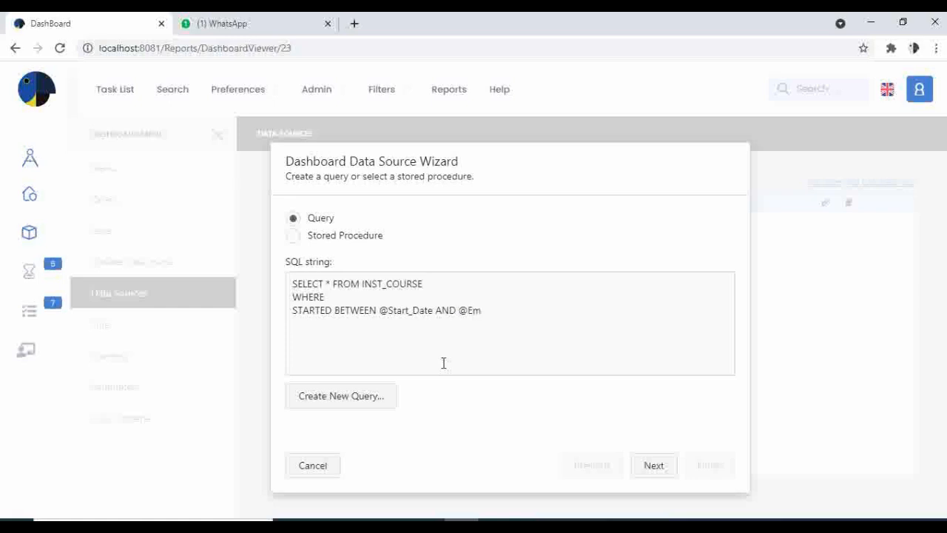
{"action": "key", "text": "BackSpace"}
{"action": "type", "text": "nd_Date"}
{"action": "left_click", "coordinate": [660, 472]}
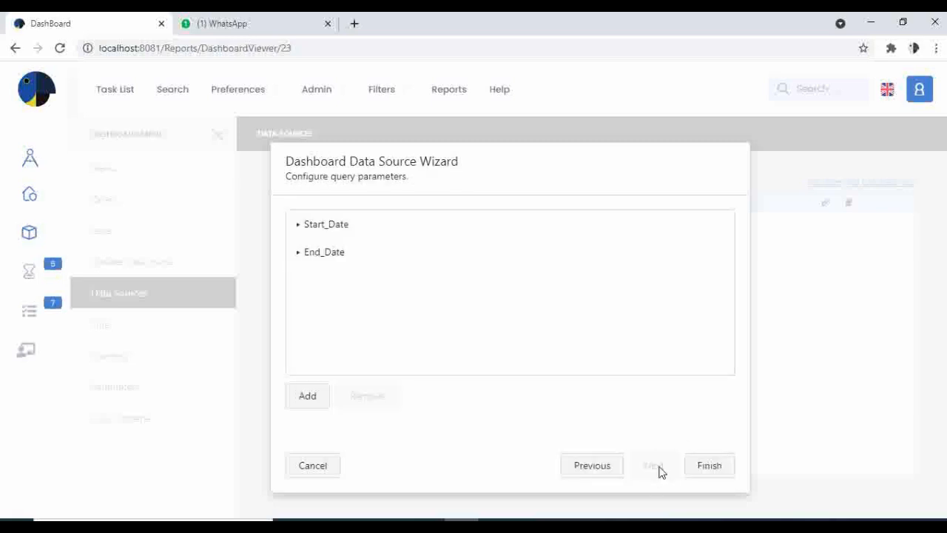
{"action": "left_click", "coordinate": [712, 470]}
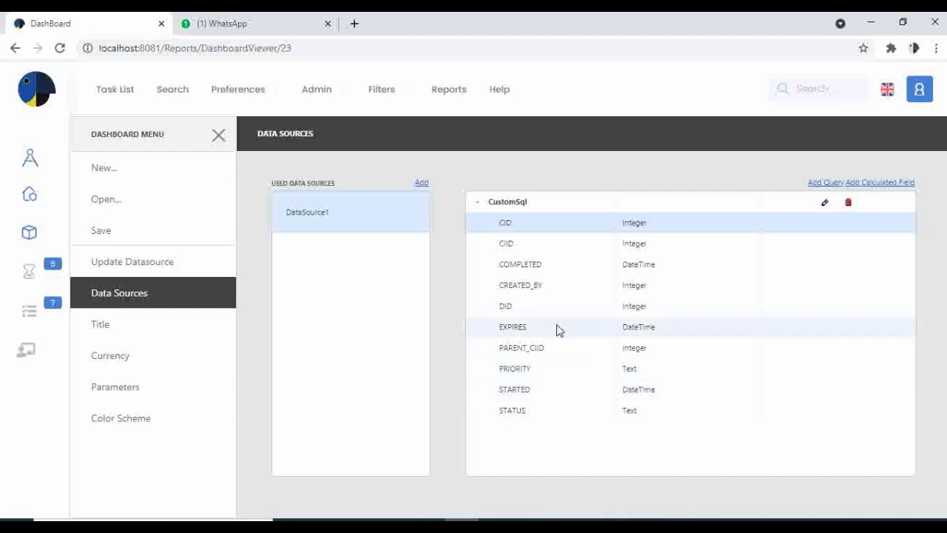
Step: Return to the dashboard, check the filter list of the grid's STARTED column, and close it without changes
{"action": "left_click", "coordinate": [217, 138]}
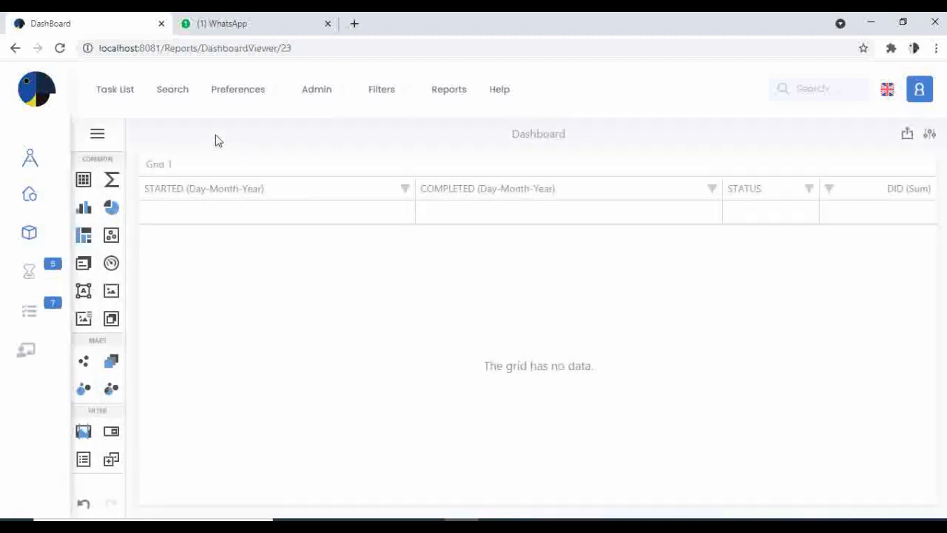
{"action": "left_click", "coordinate": [311, 200]}
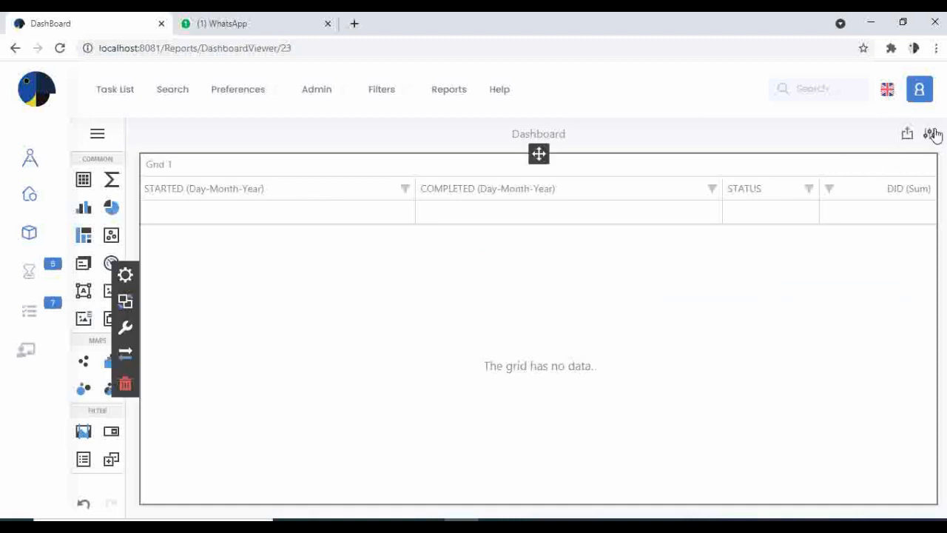
{"action": "left_click", "coordinate": [405, 190]}
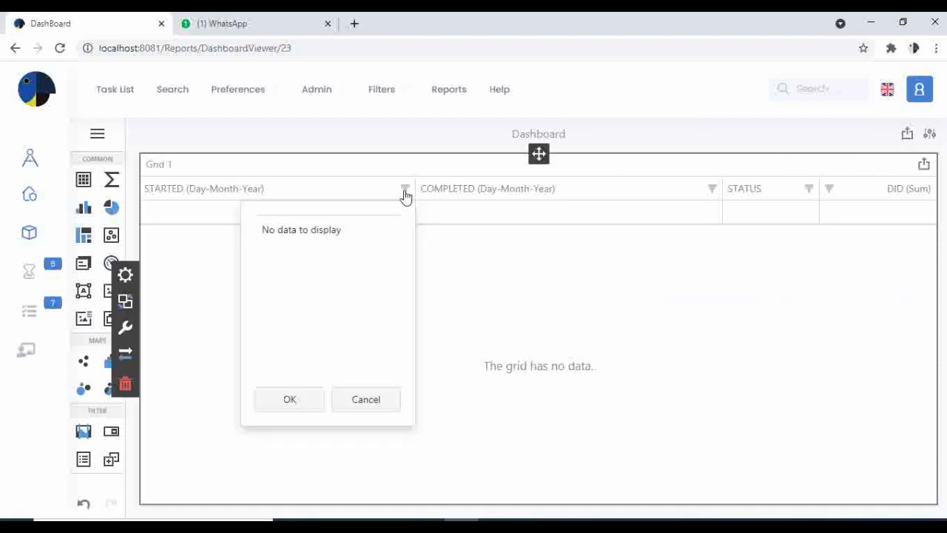
{"action": "left_click", "coordinate": [778, 148]}
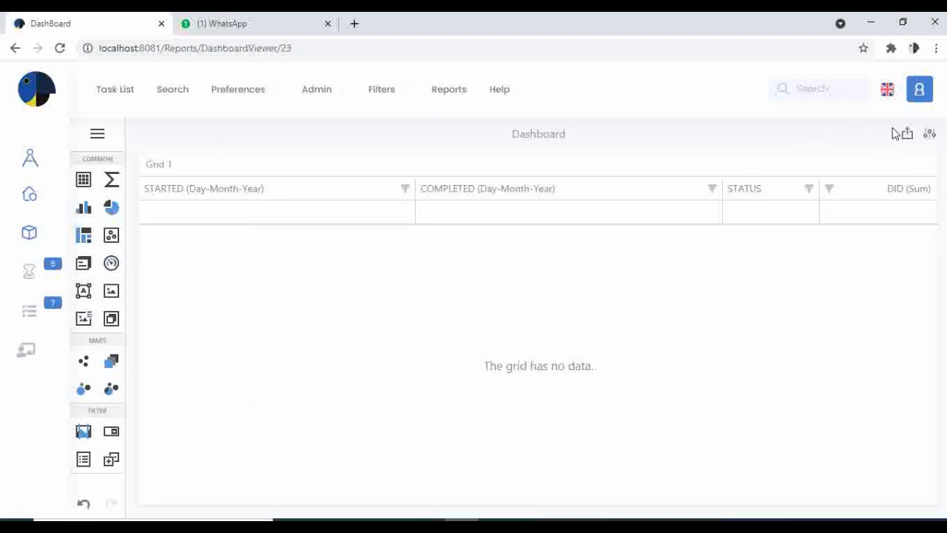
Step: Open the dashboard parameters and set Start_Date to 1/1/2020
{"action": "left_click", "coordinate": [929, 138]}
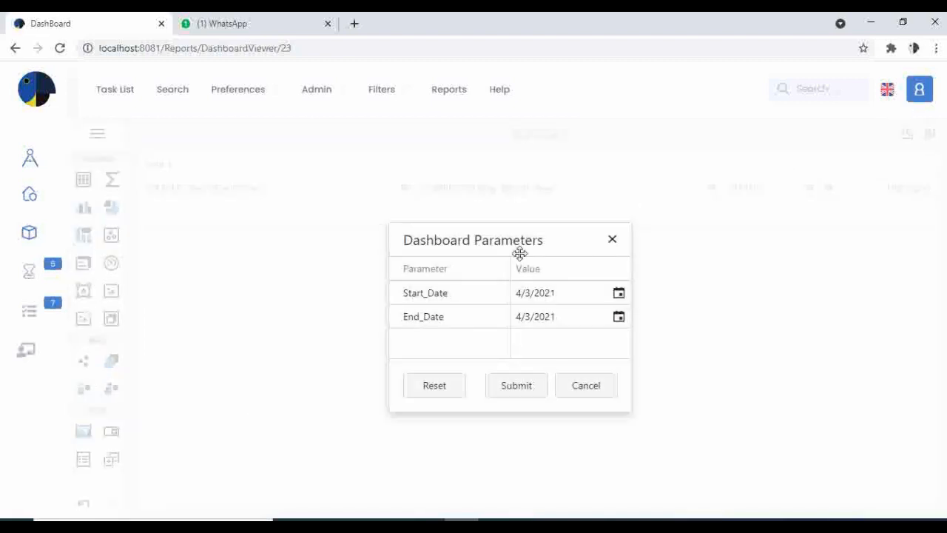
{"action": "left_click_drag", "start_coordinate": [520, 251], "coordinate": [393, 301]}
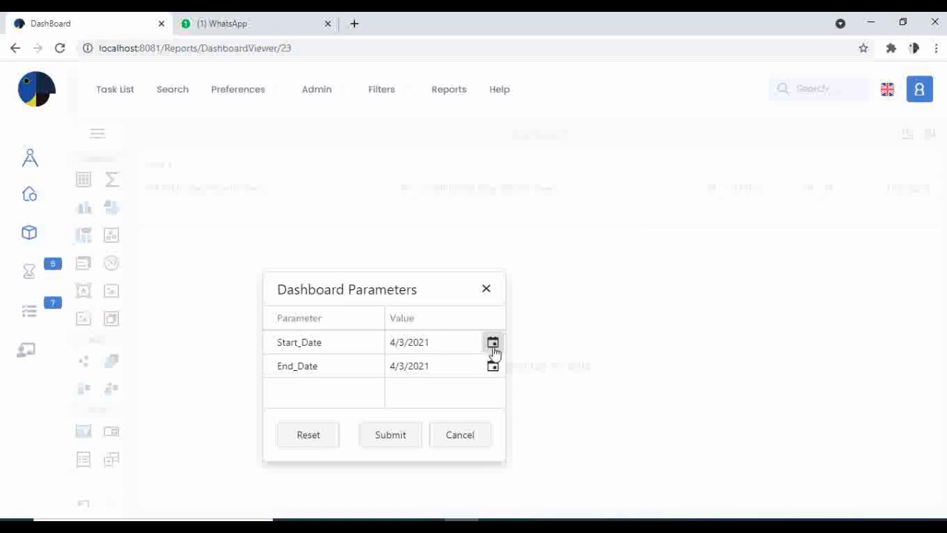
{"action": "left_click", "coordinate": [493, 344]}
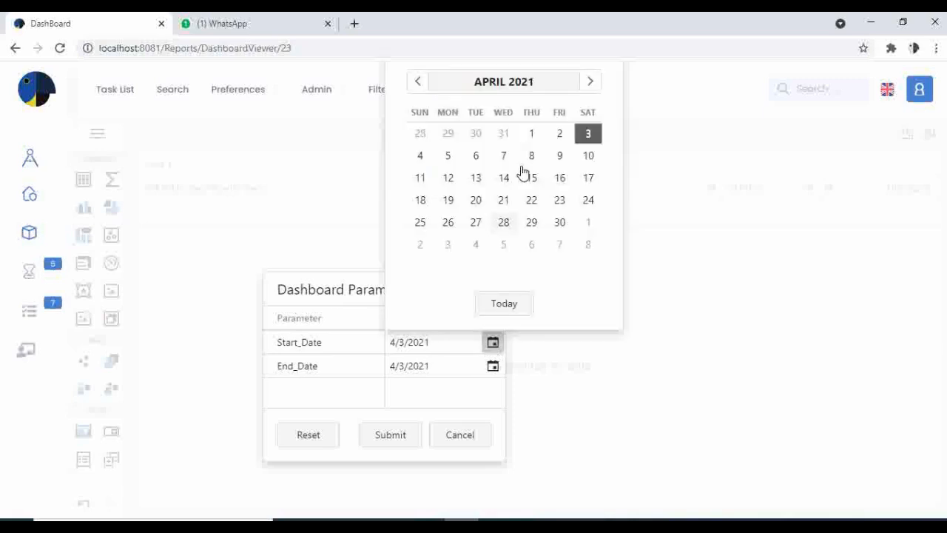
{"action": "left_click", "coordinate": [416, 81]}
{"action": "double_click", "coordinate": [417, 81]}
{"action": "double_click", "coordinate": [416, 80]}
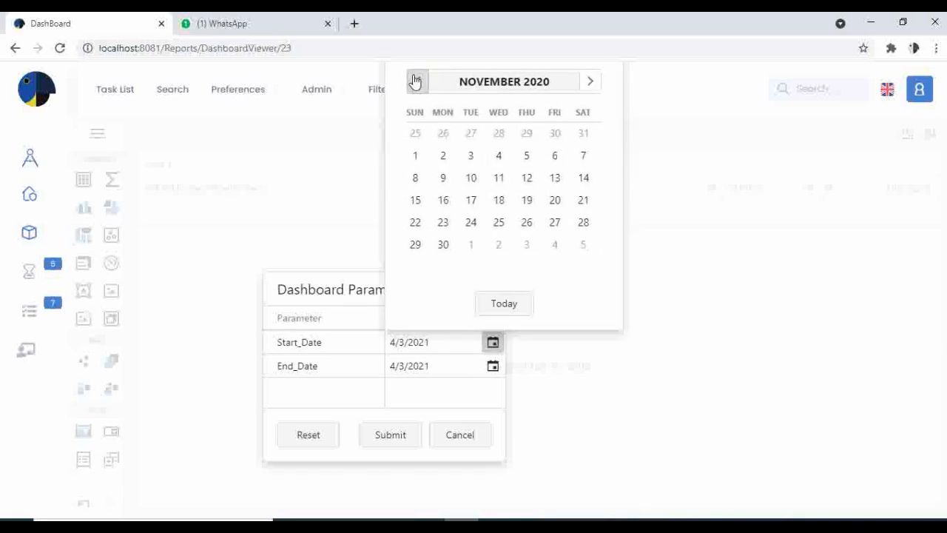
{"action": "double_click", "coordinate": [416, 81]}
{"action": "double_click", "coordinate": [416, 81]}
{"action": "double_click", "coordinate": [415, 80]}
{"action": "left_click", "coordinate": [415, 81]}
{"action": "left_click", "coordinate": [416, 81]}
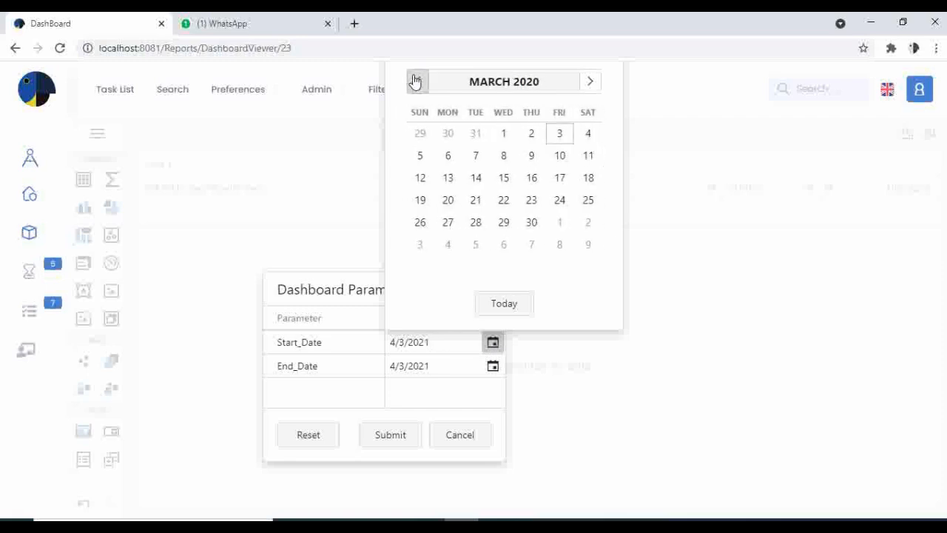
{"action": "left_click", "coordinate": [416, 81]}
{"action": "left_click", "coordinate": [416, 81]}
{"action": "left_click", "coordinate": [504, 135]}
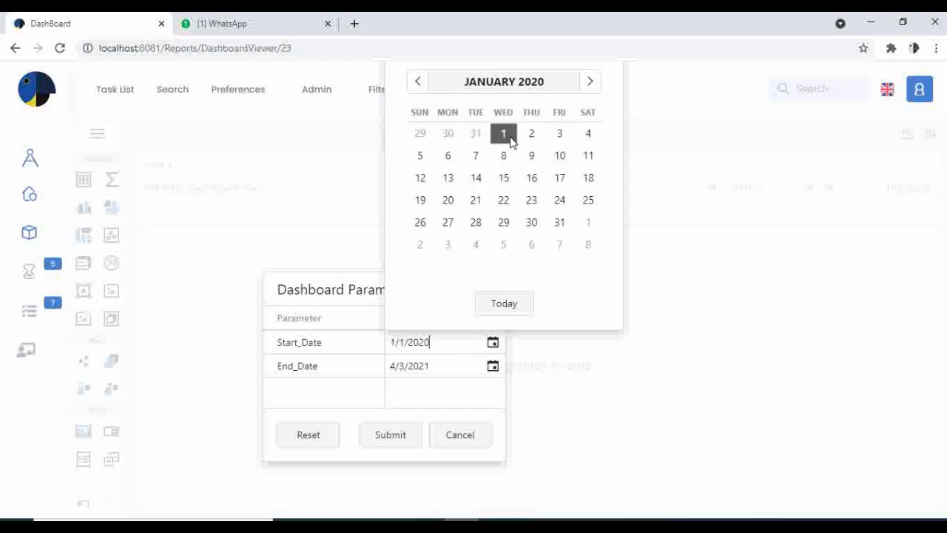
Step: Set the End_Date dashboard parameter to 4/6/2021 and submit the parameter values
{"action": "left_click", "coordinate": [491, 368]}
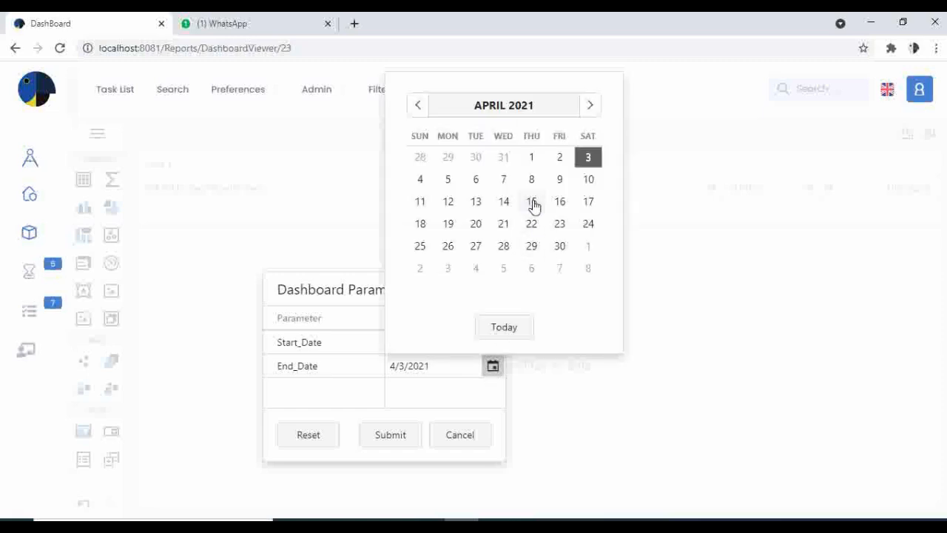
{"action": "left_click", "coordinate": [474, 181]}
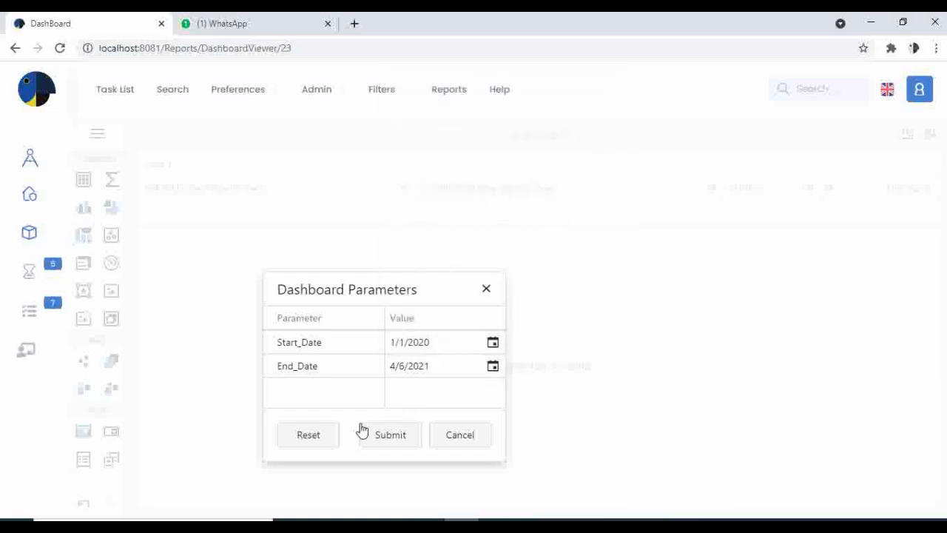
{"action": "left_click", "coordinate": [384, 438]}
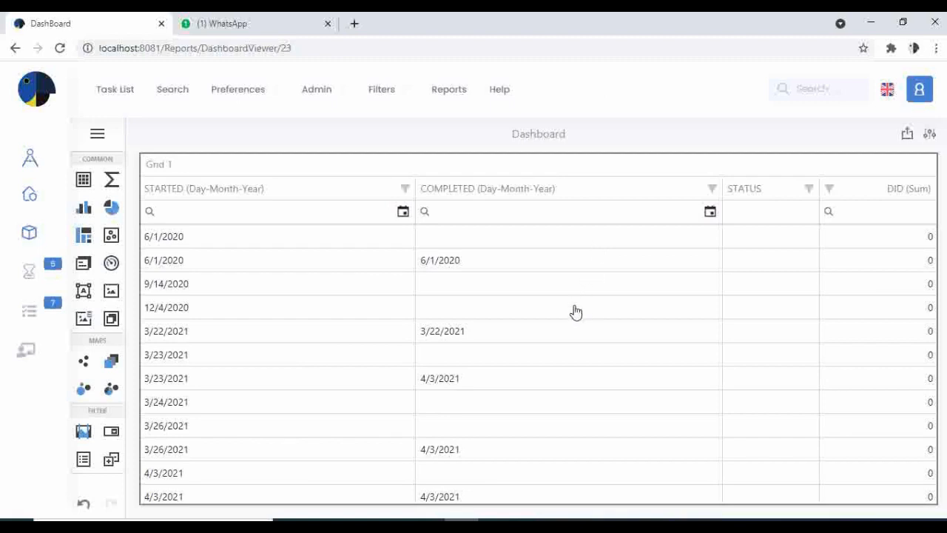